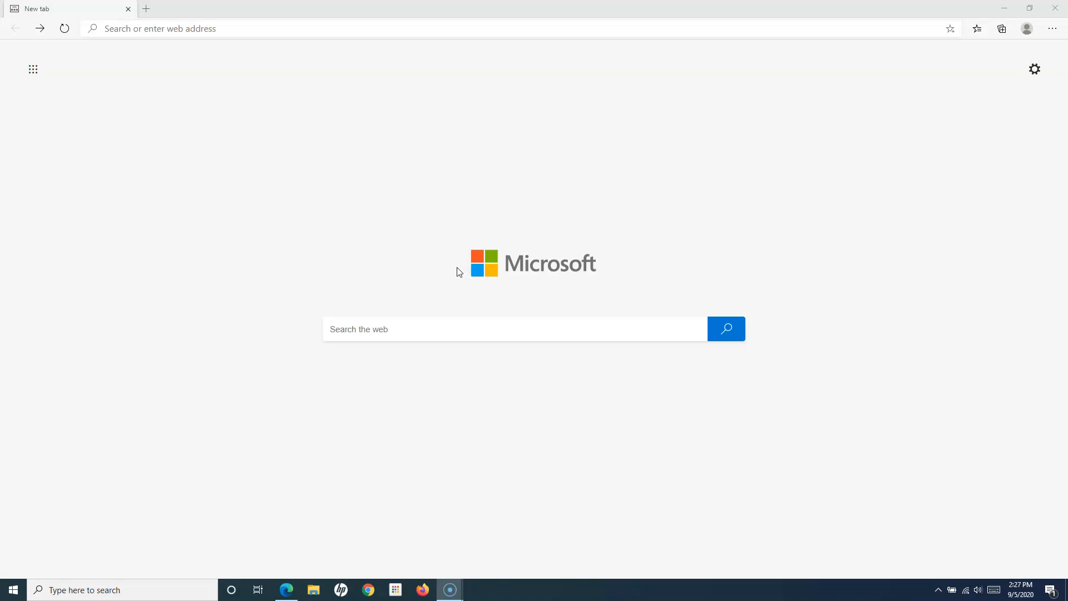
- Search Bing for 'atlassian jira' and open the Jira Software product page on atlassian.com
click(399, 331)
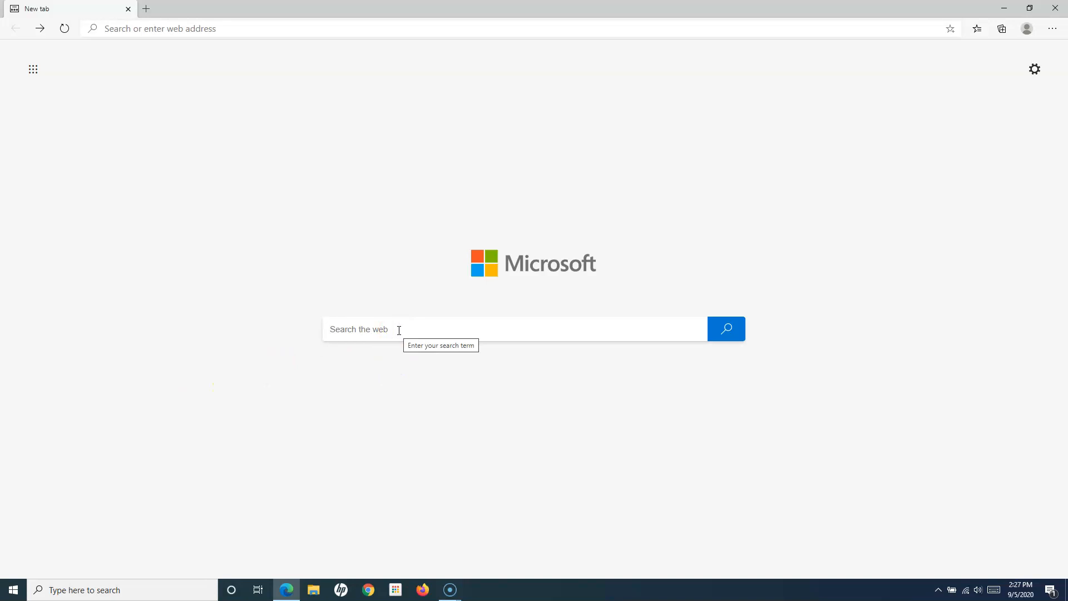
text(atl)
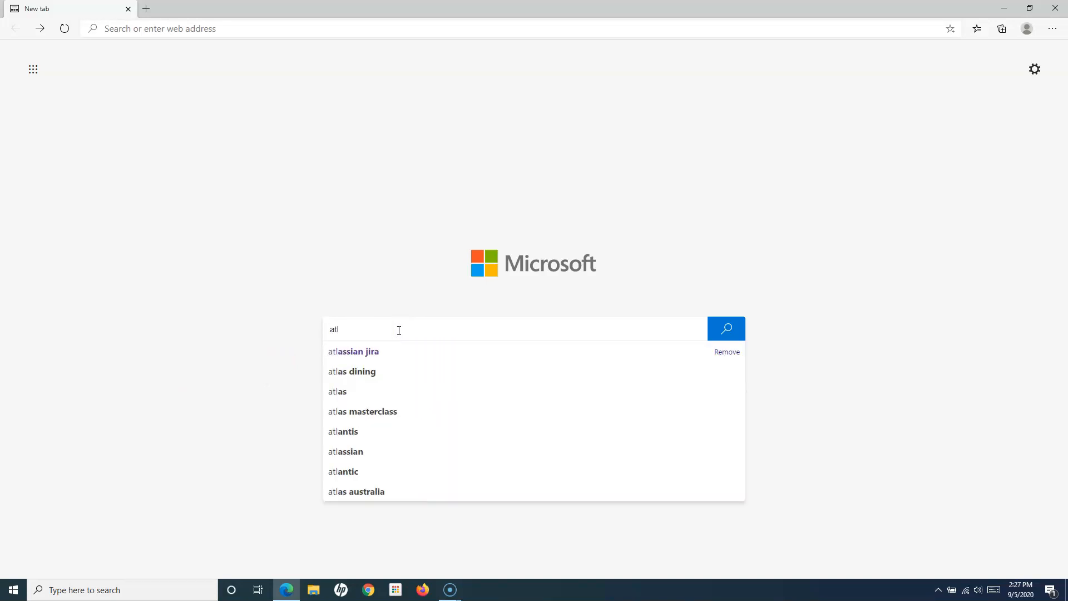
click(395, 350)
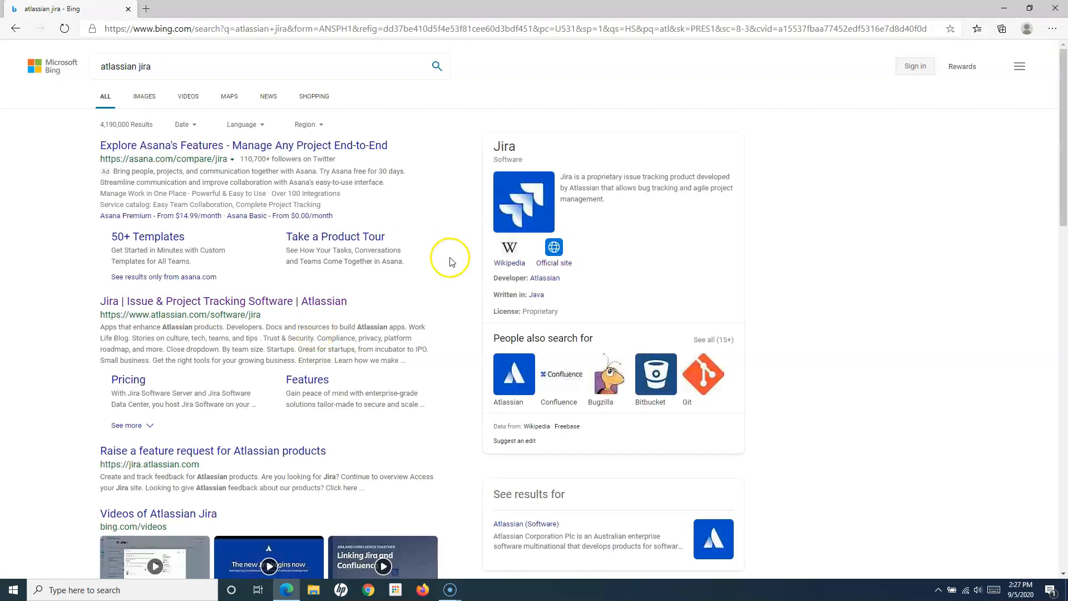
click(228, 301)
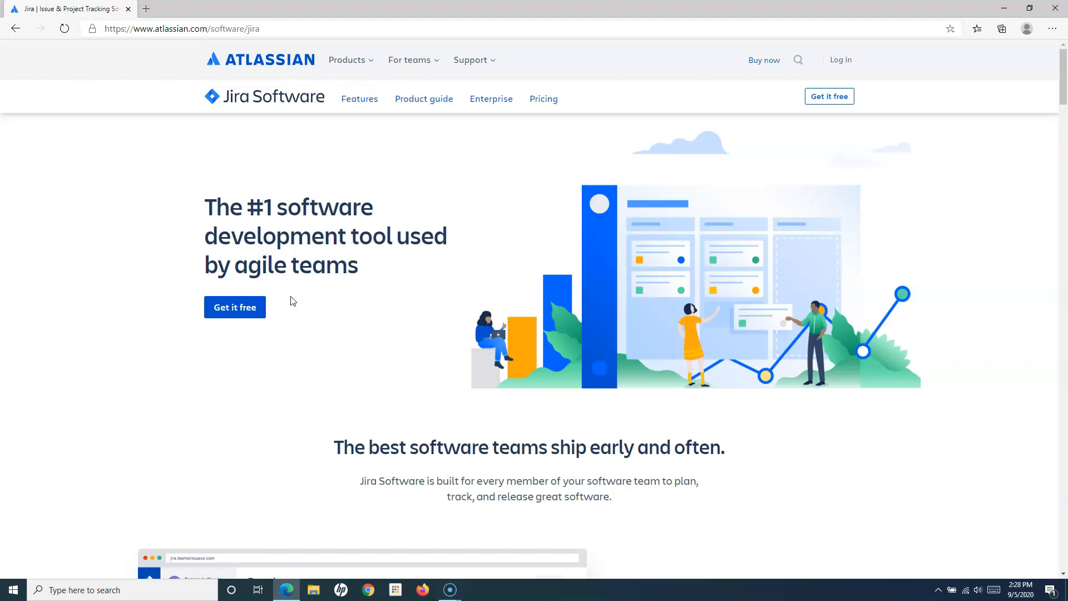
click(340, 253)
click(336, 239)
click(357, 272)
scroll(411, 406, down, 3)
drag(344, 285, 552, 321)
click(476, 338)
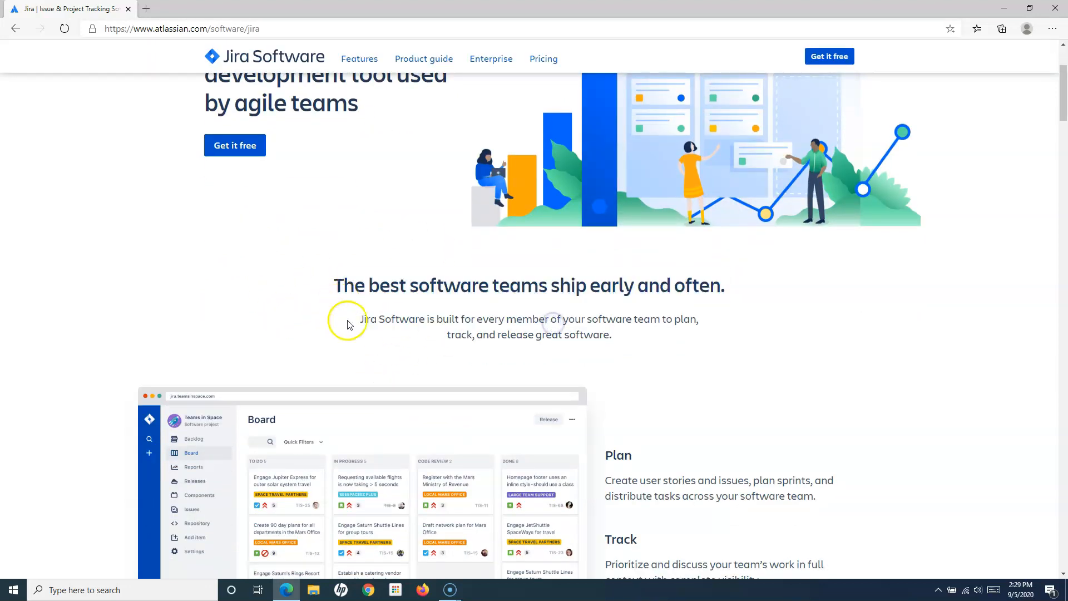
scroll(658, 389, down, 3)
drag(612, 295, 832, 336)
click(832, 336)
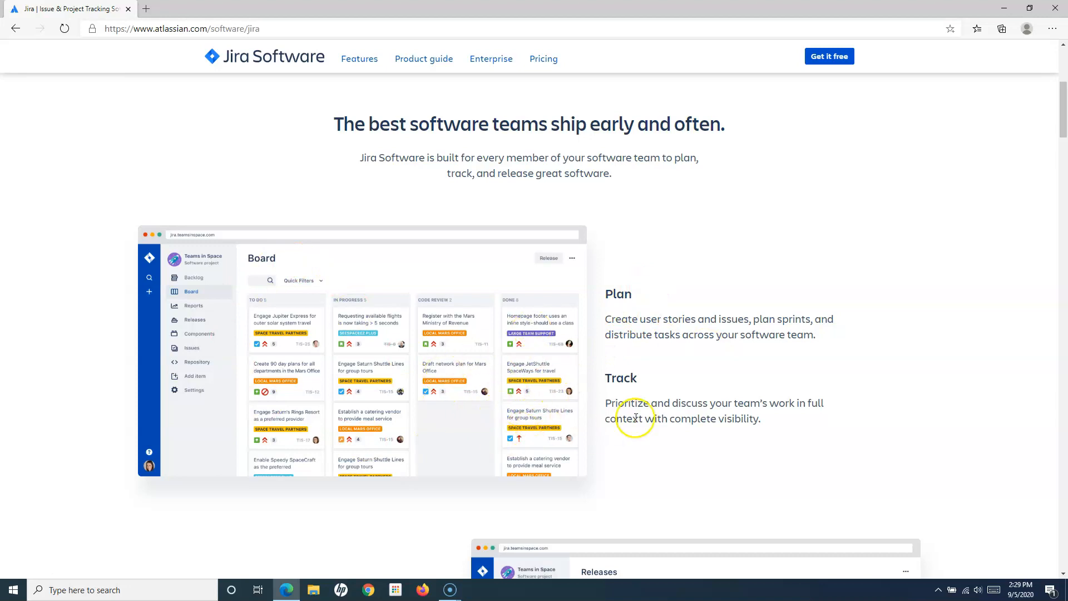
scroll(628, 432, down, 4)
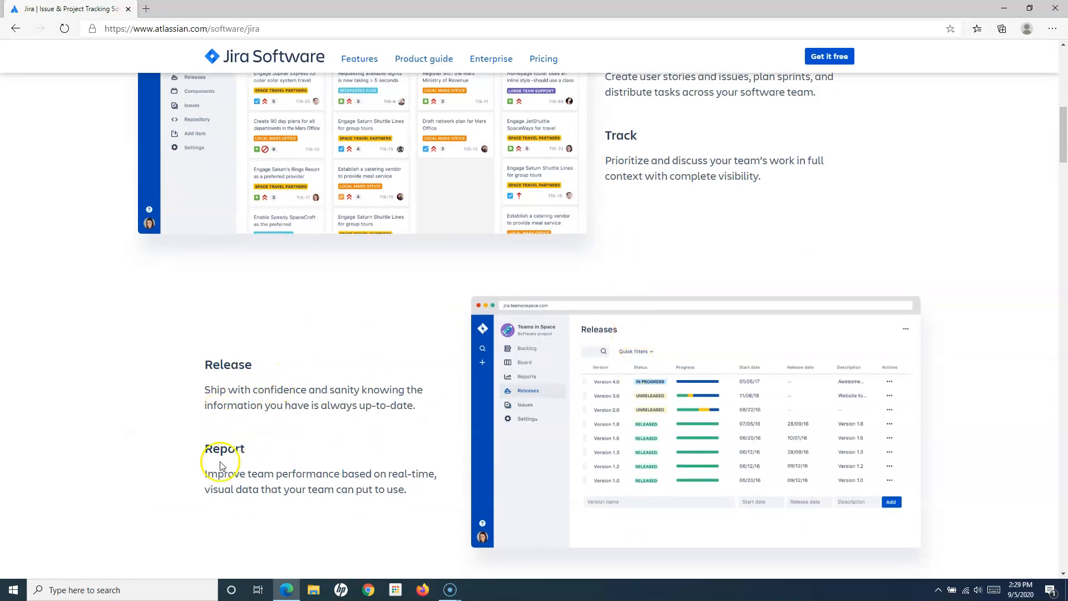
scroll(390, 459, down, 1)
scroll(393, 455, down, 12)
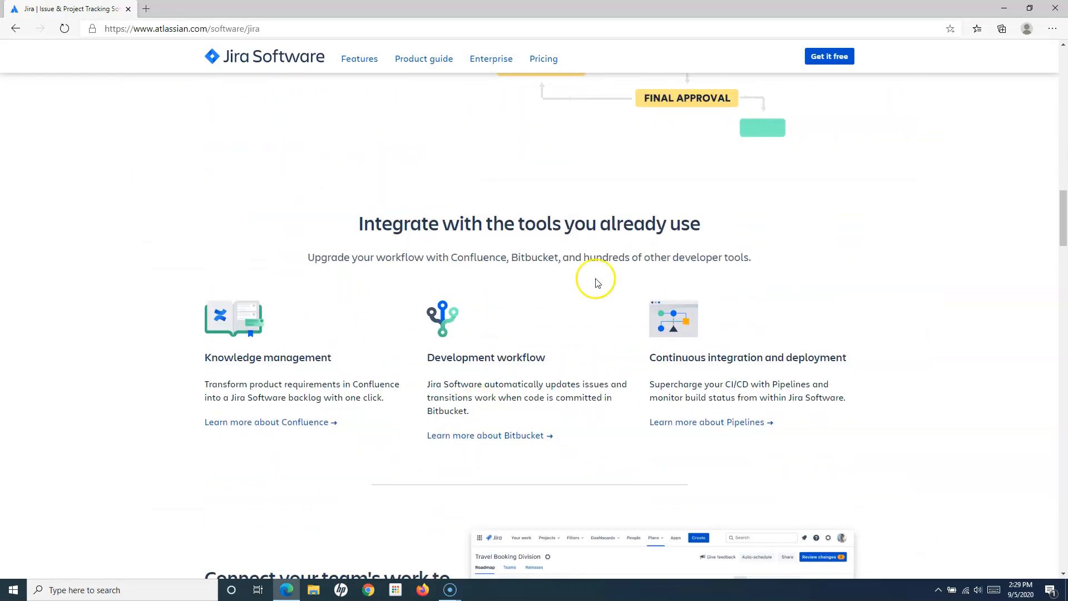
scroll(448, 341, up, 3)
scroll(467, 334, up, 3)
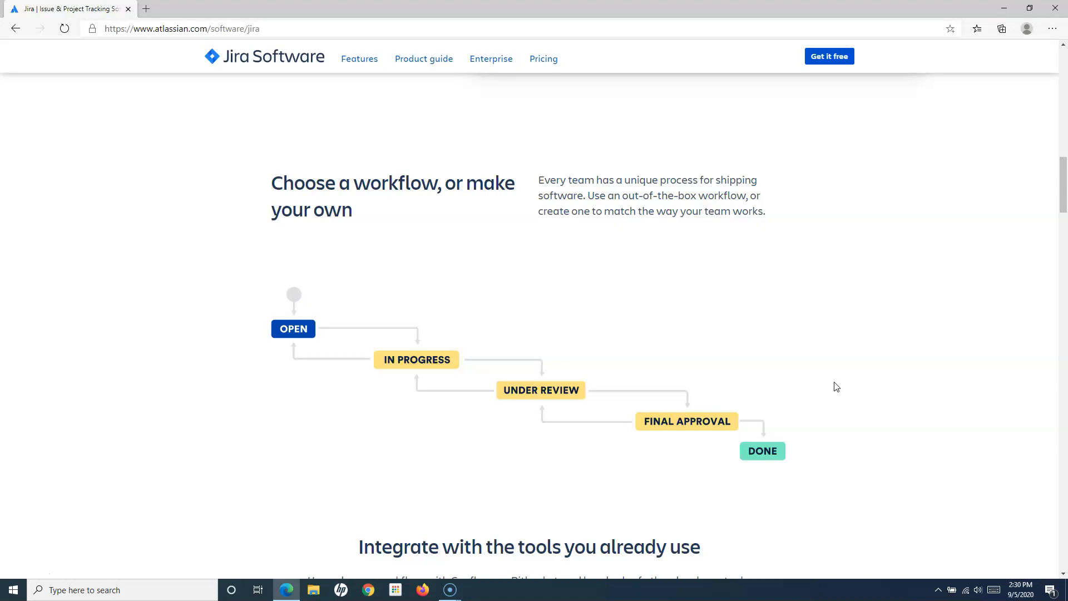
scroll(836, 386, down, 5)
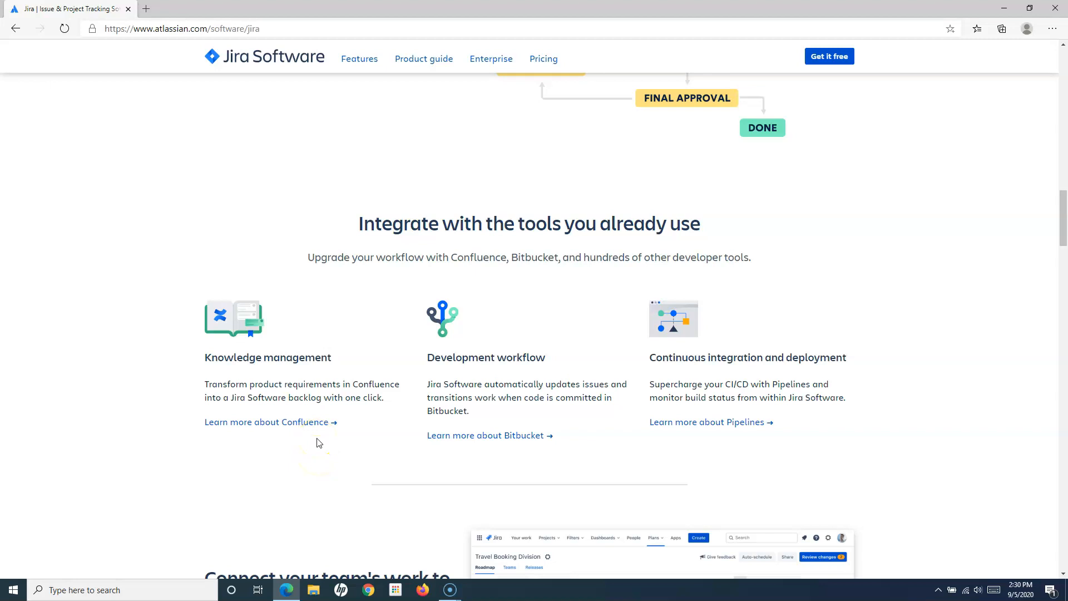
scroll(412, 461, down, 5)
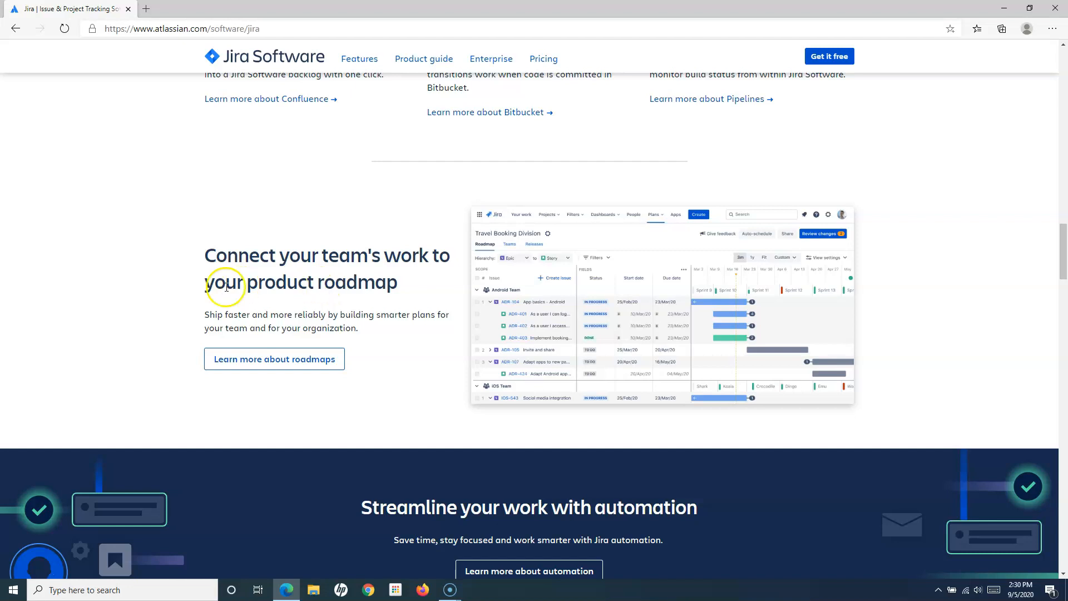
scroll(365, 323, down, 3)
scroll(286, 398, down, 3)
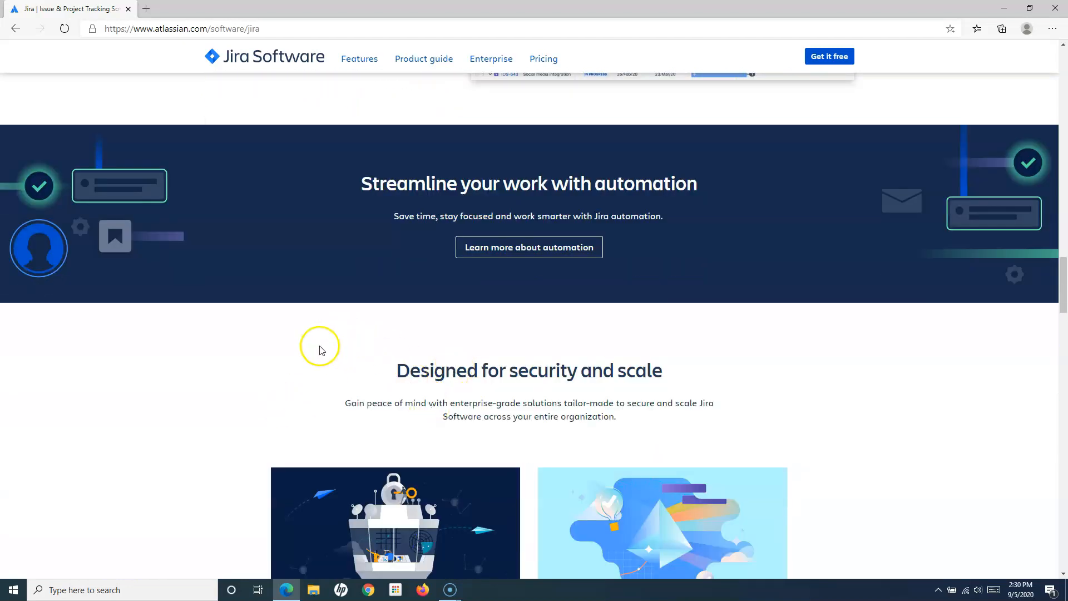
scroll(403, 373, down, 6)
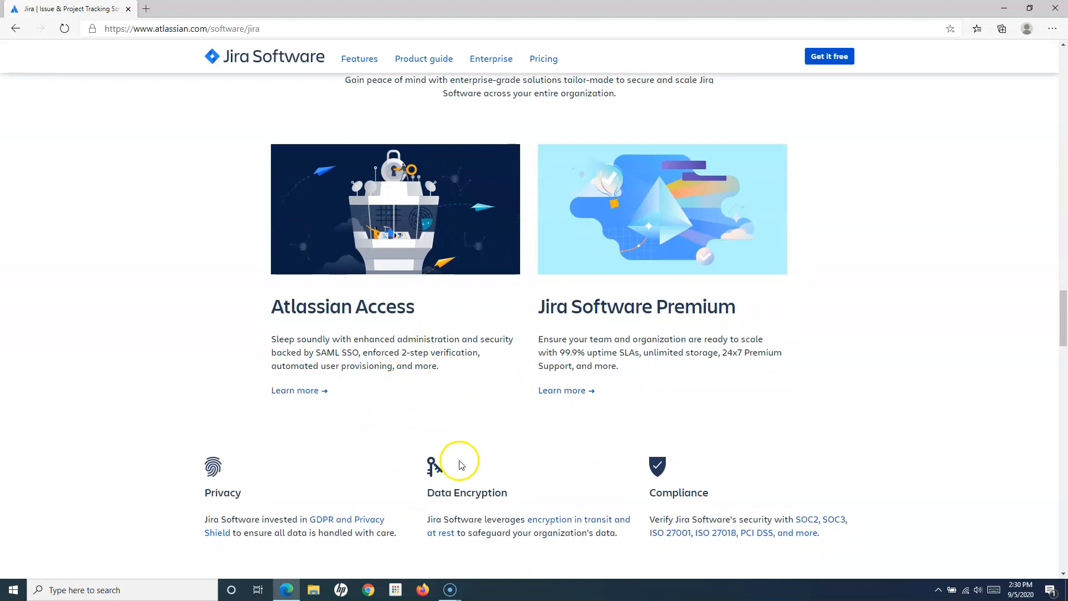
scroll(462, 401, down, 6)
scroll(668, 395, up, 9)
drag(1063, 300, 1063, 71)
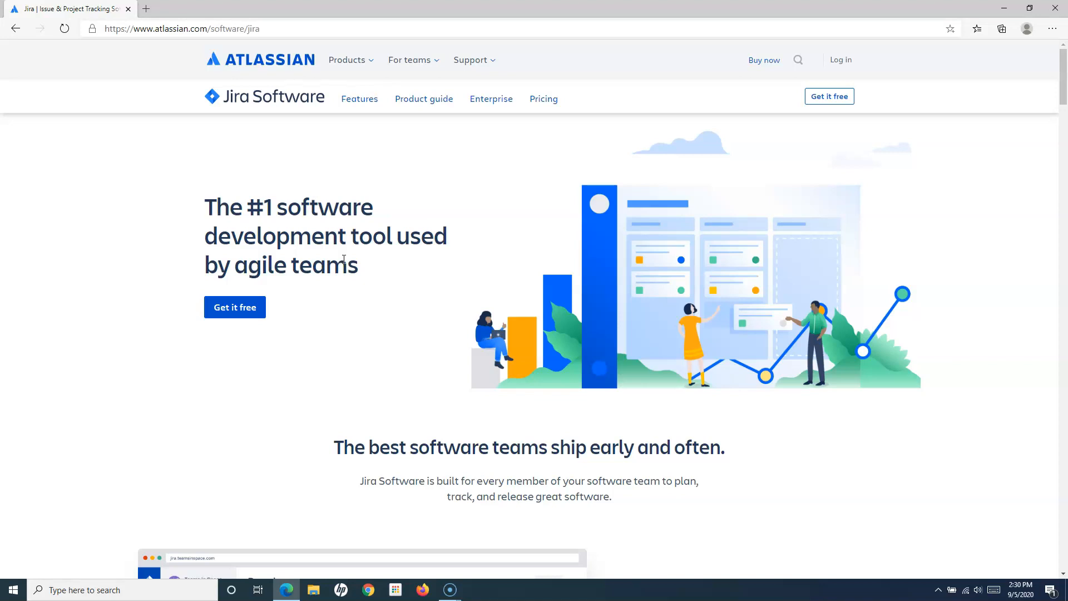
- Open the free Jira Software sign-up page from the 'Get it free' header button
click(323, 251)
click(335, 253)
click(834, 99)
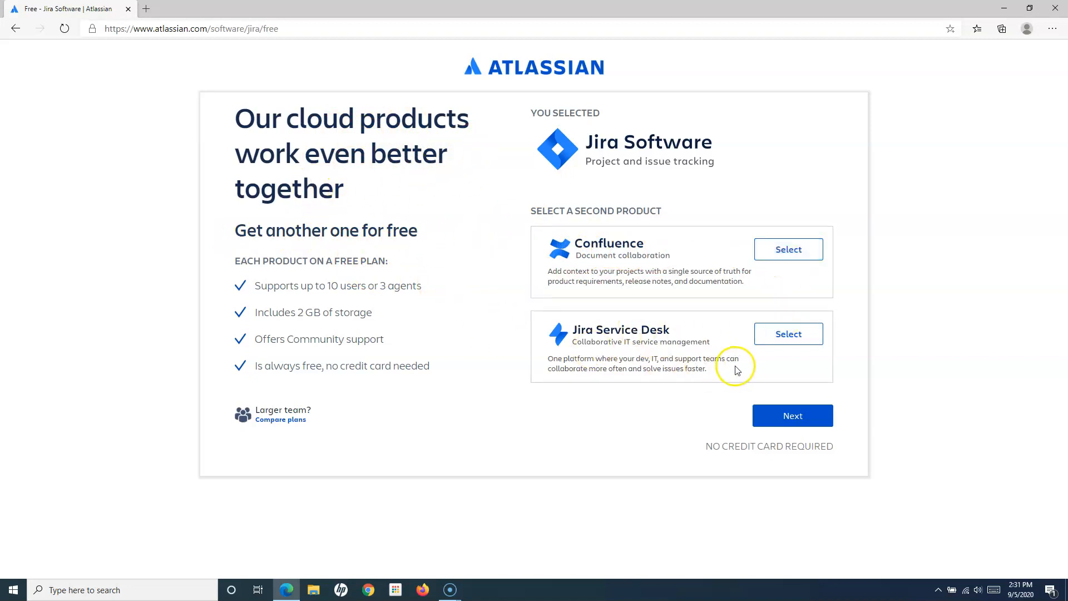
- Add Confluence as the free second product and highlight the users-and-agents limit line
click(806, 248)
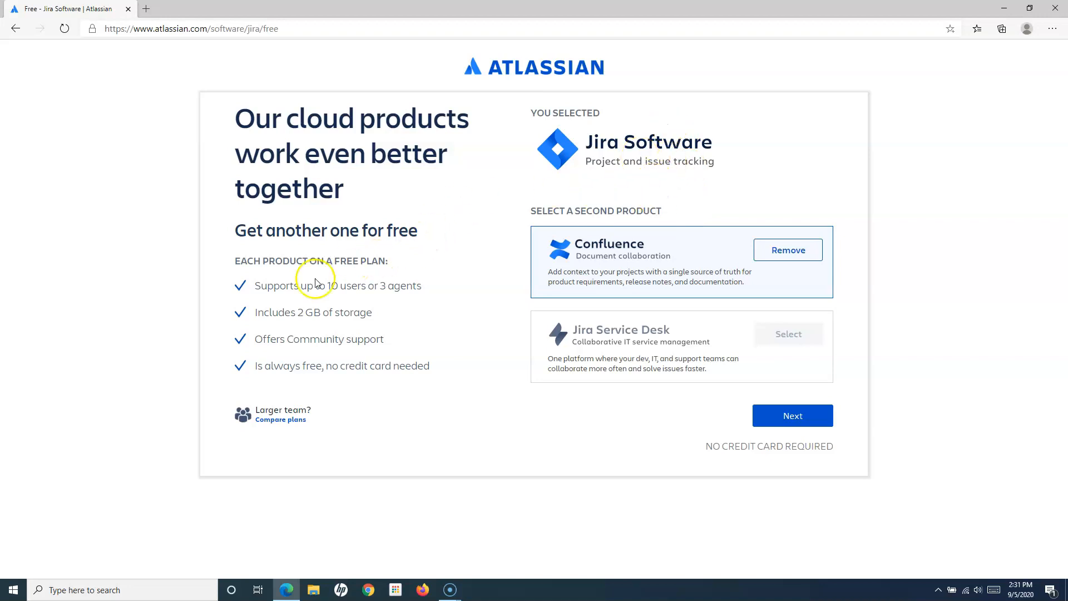
drag(257, 286, 423, 285)
click(385, 288)
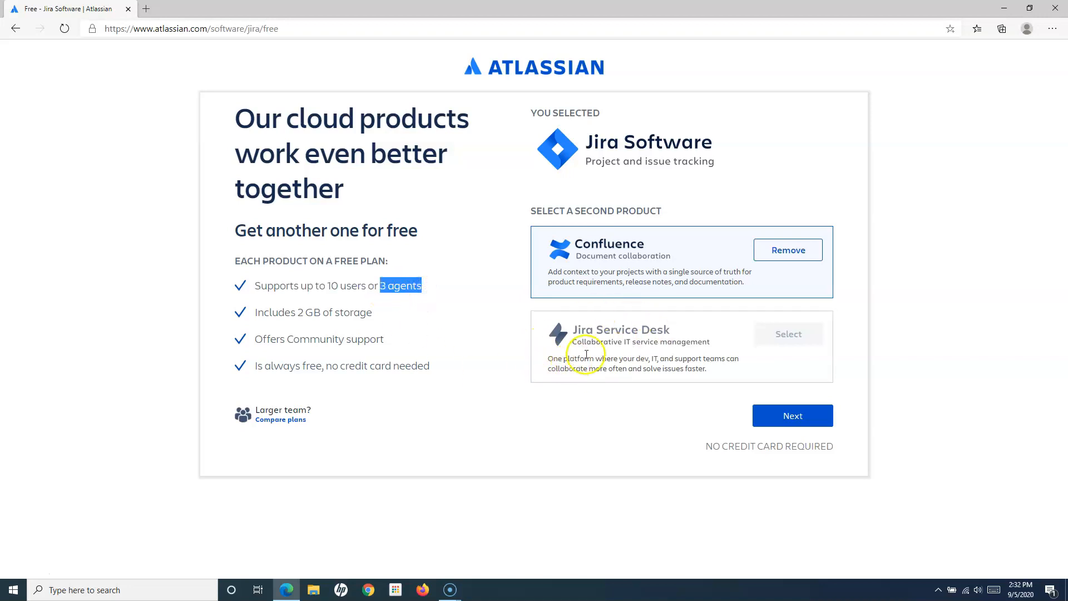
click(402, 290)
- Highlight the 10-user limit, 2 GB storage and 'No credit card required' free-plan benefits
drag(328, 286, 367, 286)
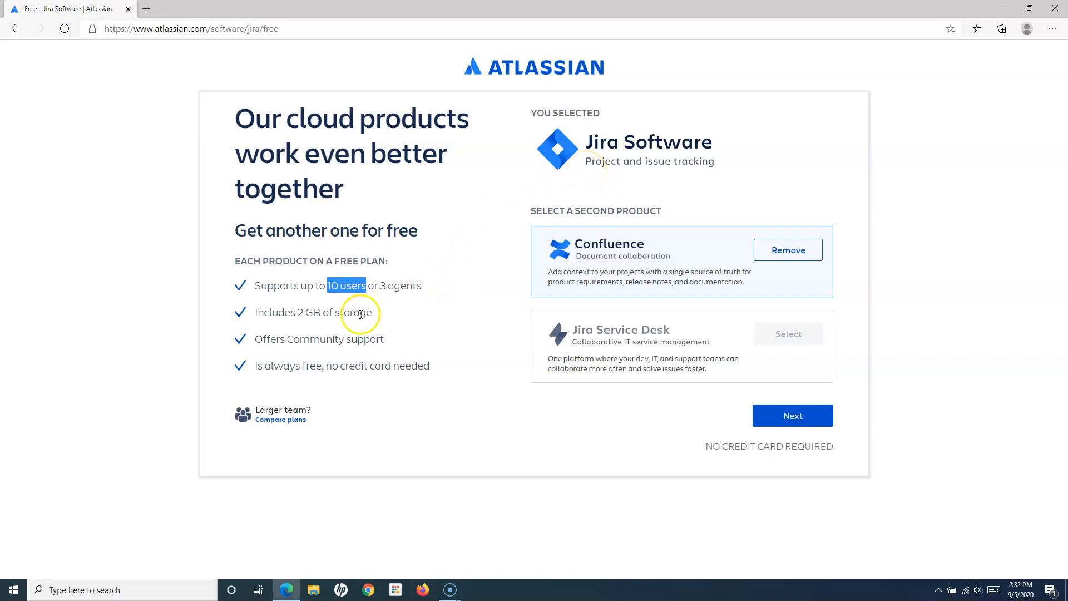
click(255, 313)
drag(256, 313, 360, 312)
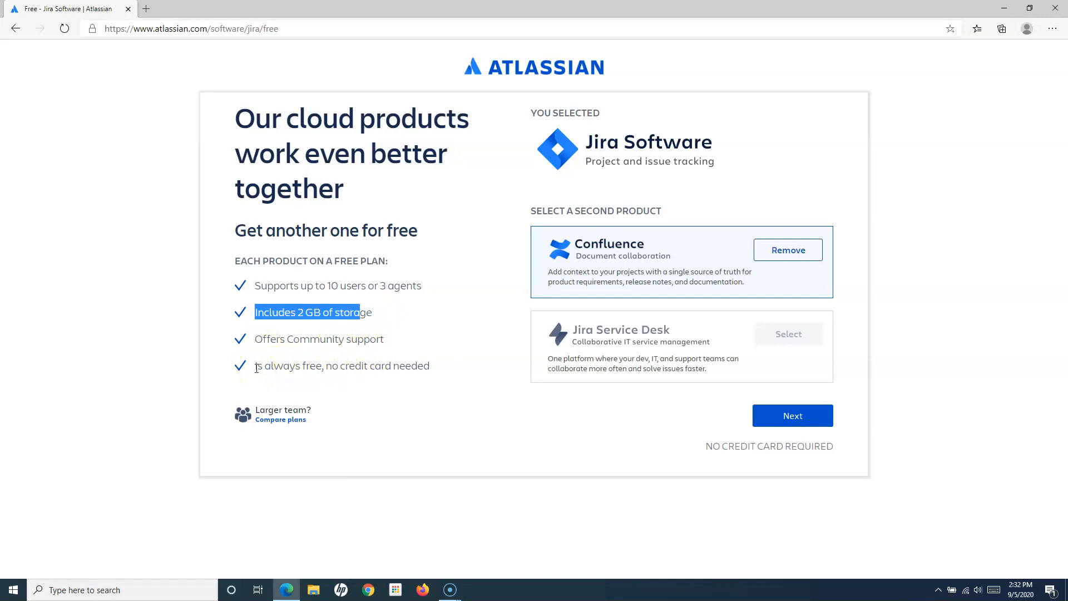
drag(704, 447, 834, 446)
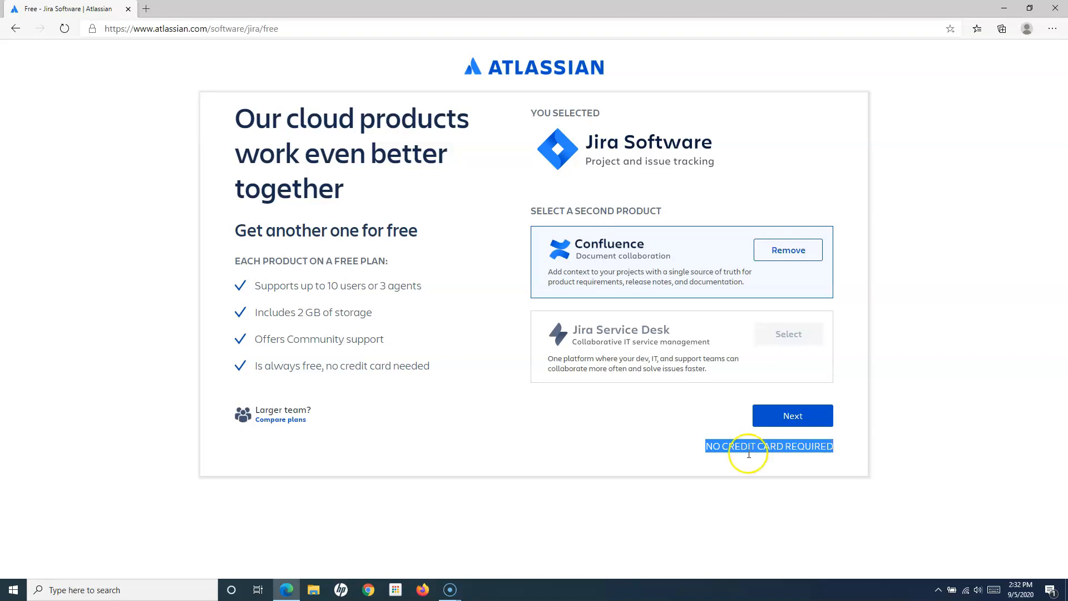
click(623, 436)
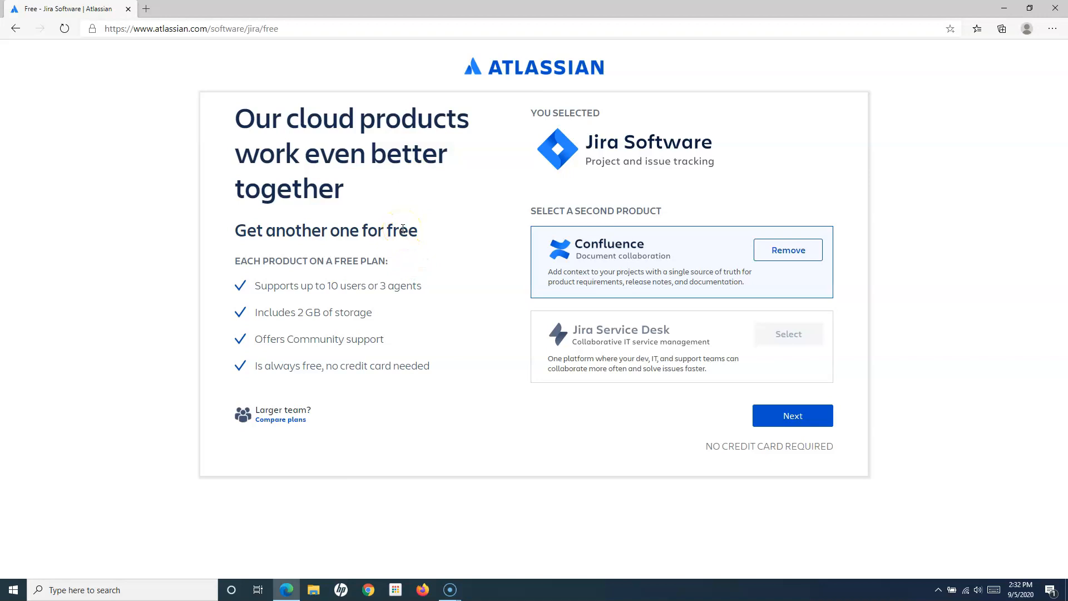
click(404, 228)
- Continue to the email sign-up form and enter the work email address
click(810, 418)
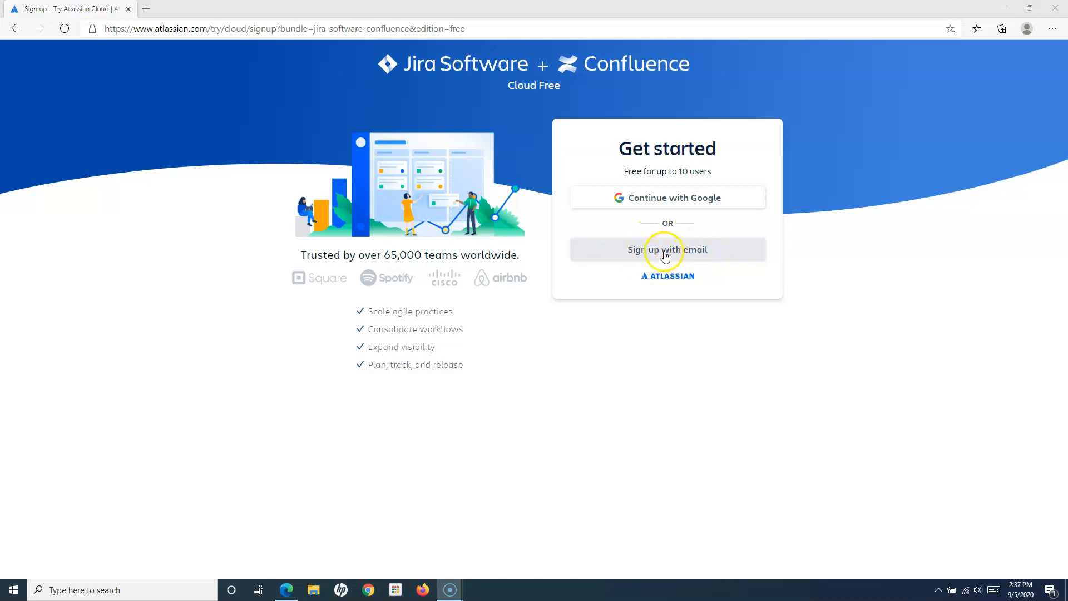
click(680, 256)
click(595, 290)
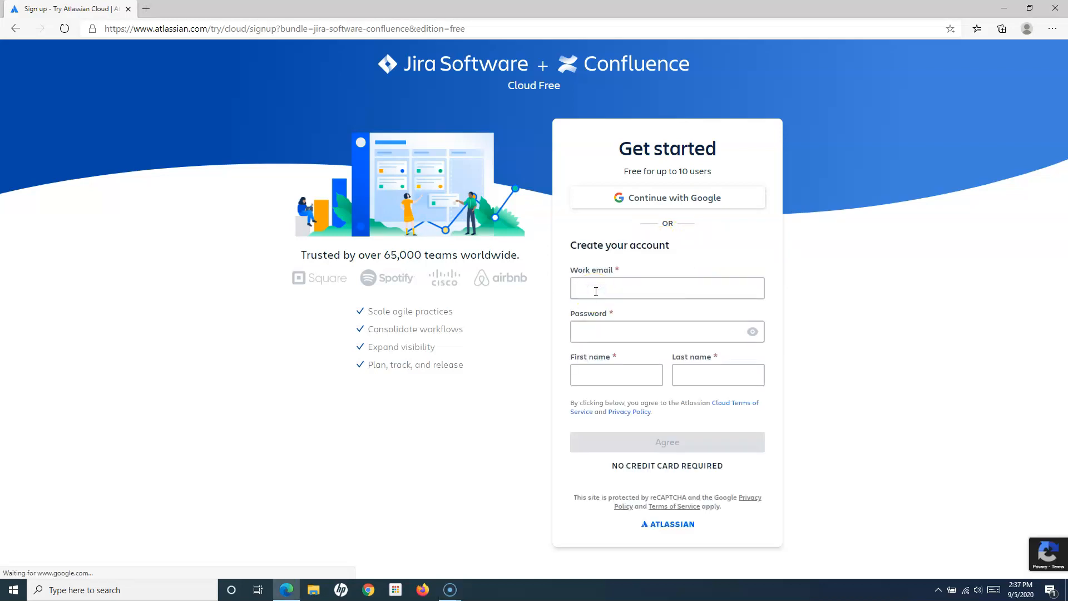
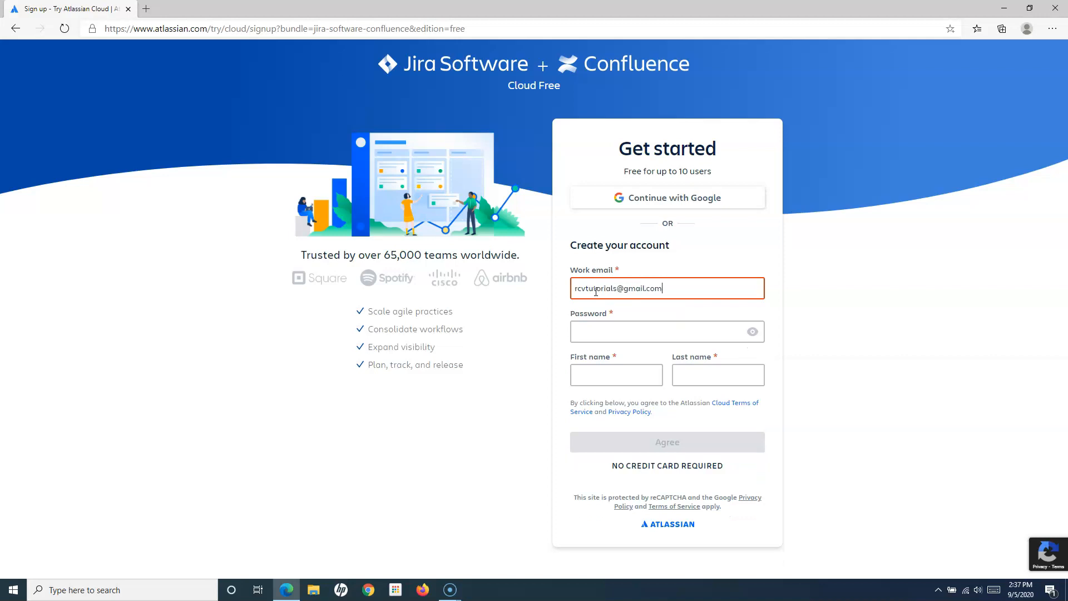
- Enter the account password and the user's first and last name
click(607, 331)
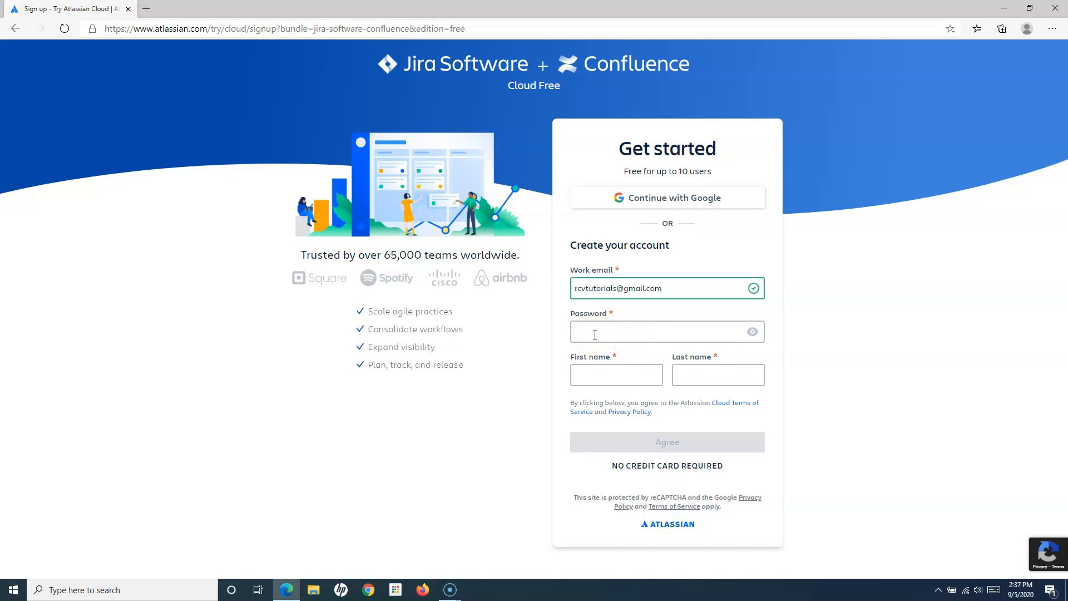
text(rc)
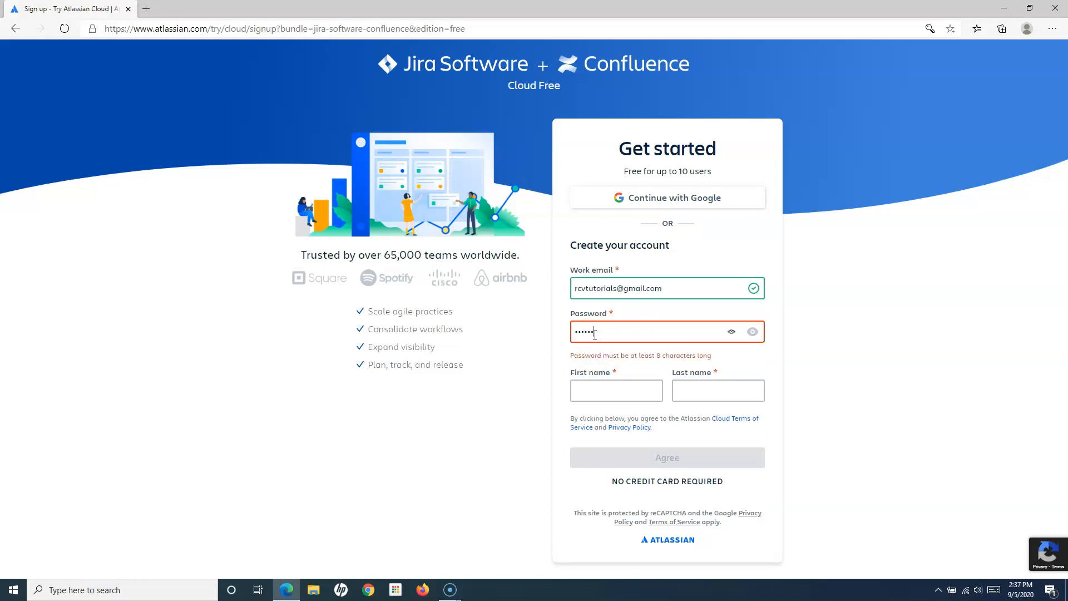
text(r)
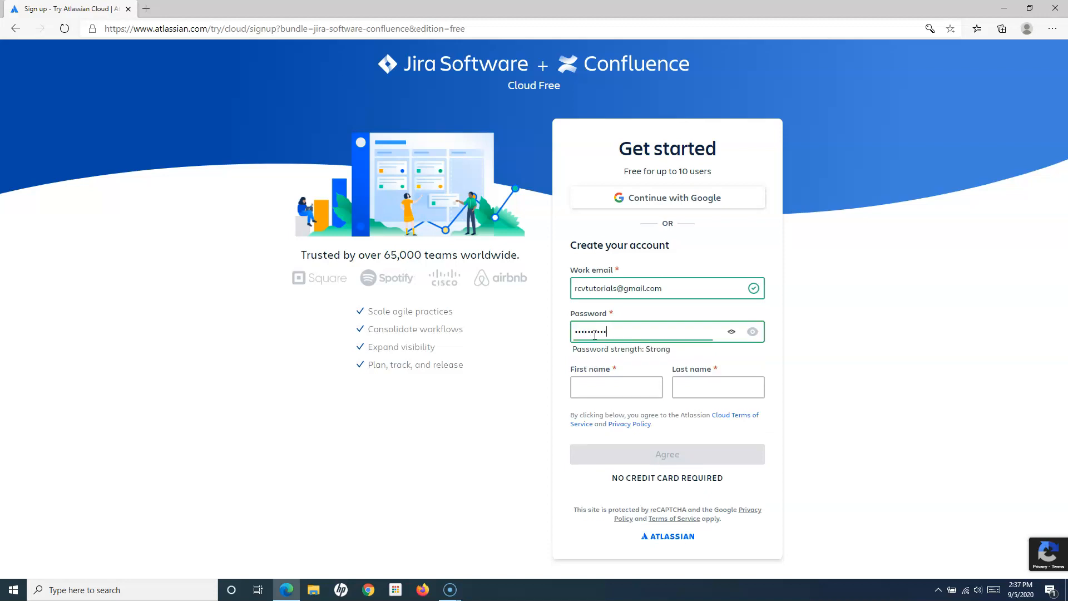
click(621, 391)
text(Manish)
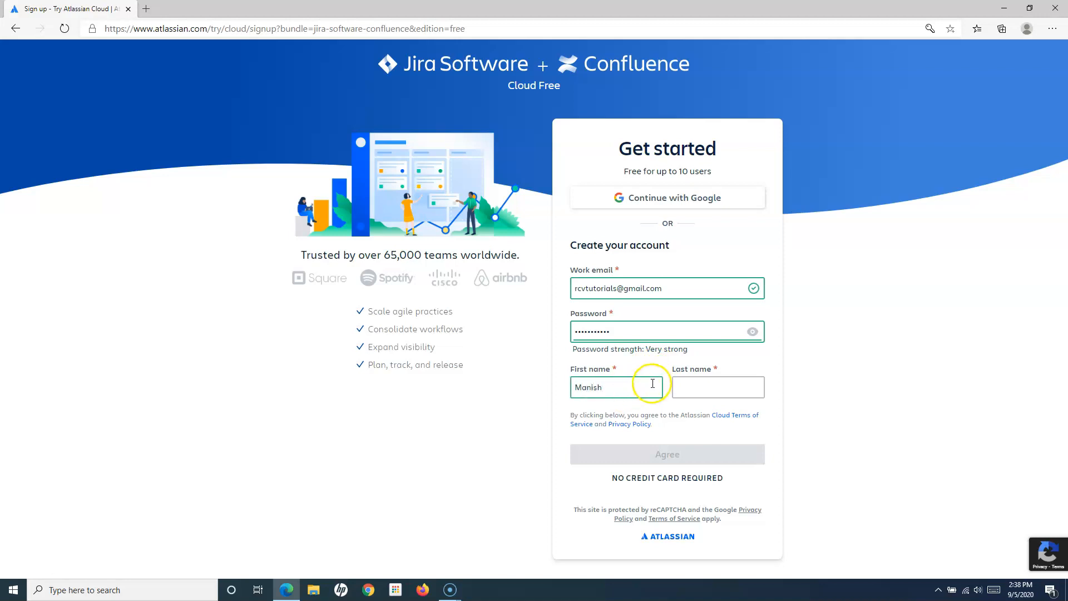
click(684, 385)
text(RCV)
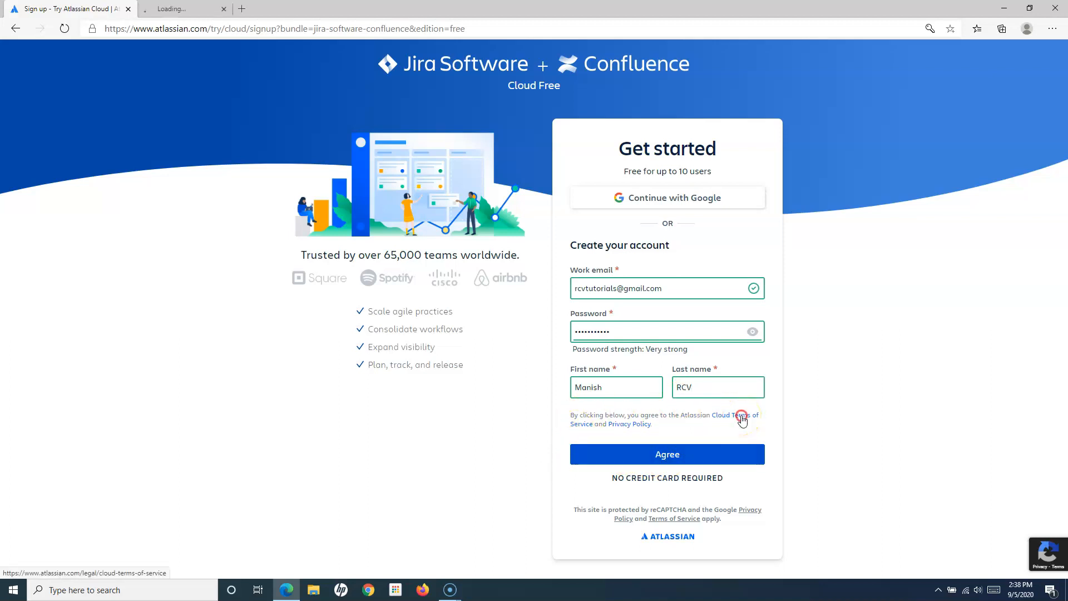
- Review the Cloud Terms of Service and Privacy Policy tabs, then agree and submit the sign-up
click(636, 426)
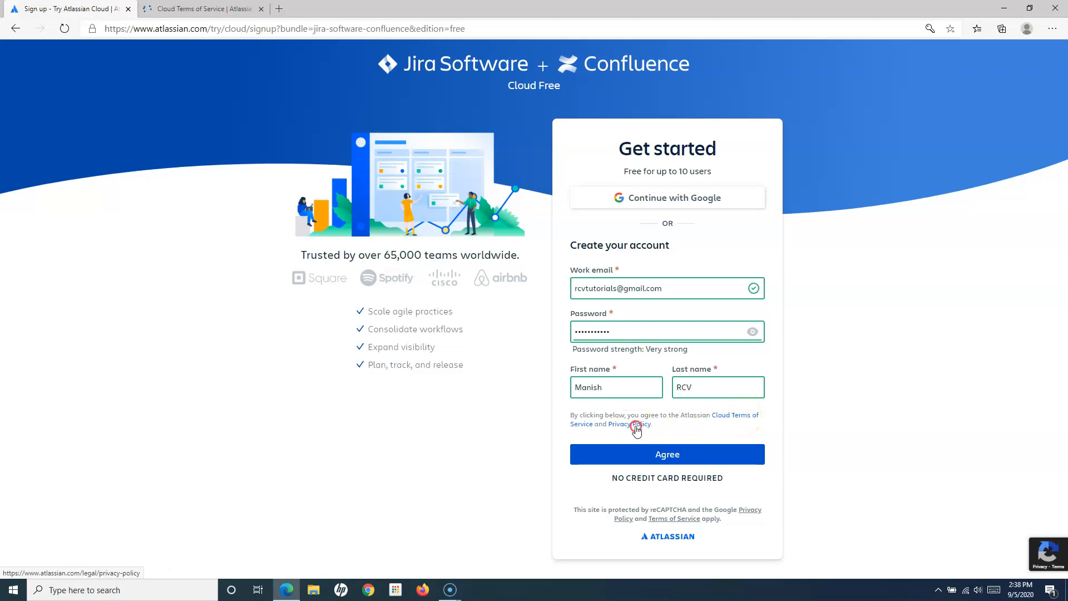
click(219, 8)
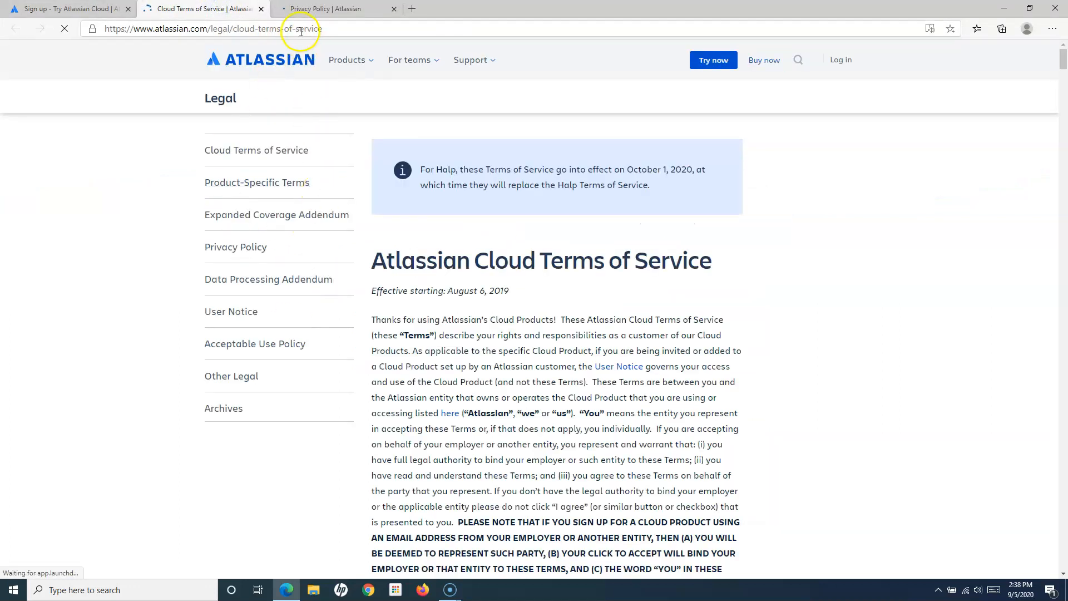
click(341, 9)
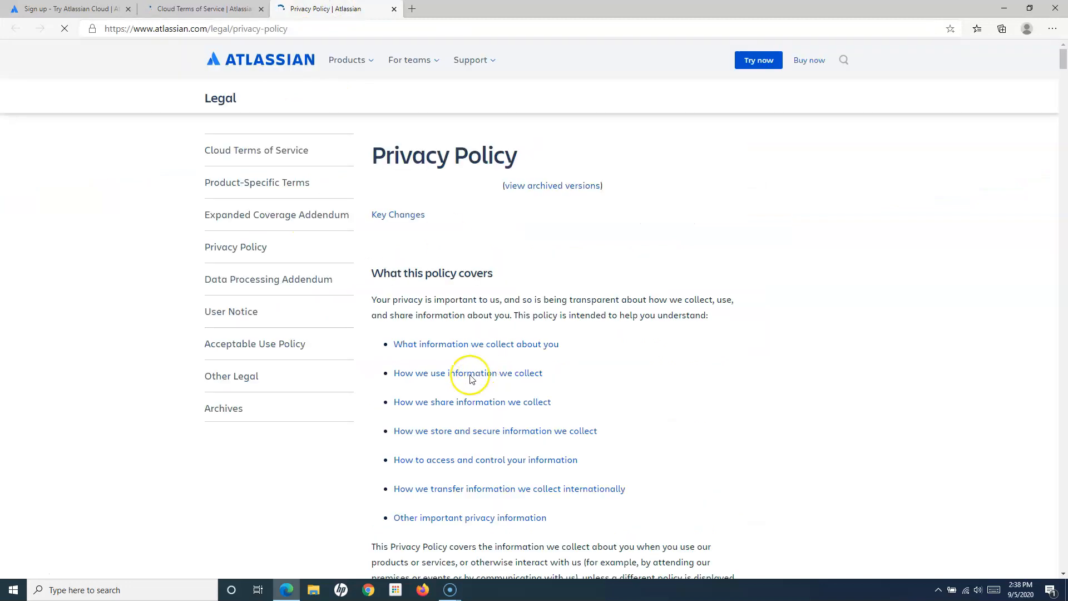
click(62, 9)
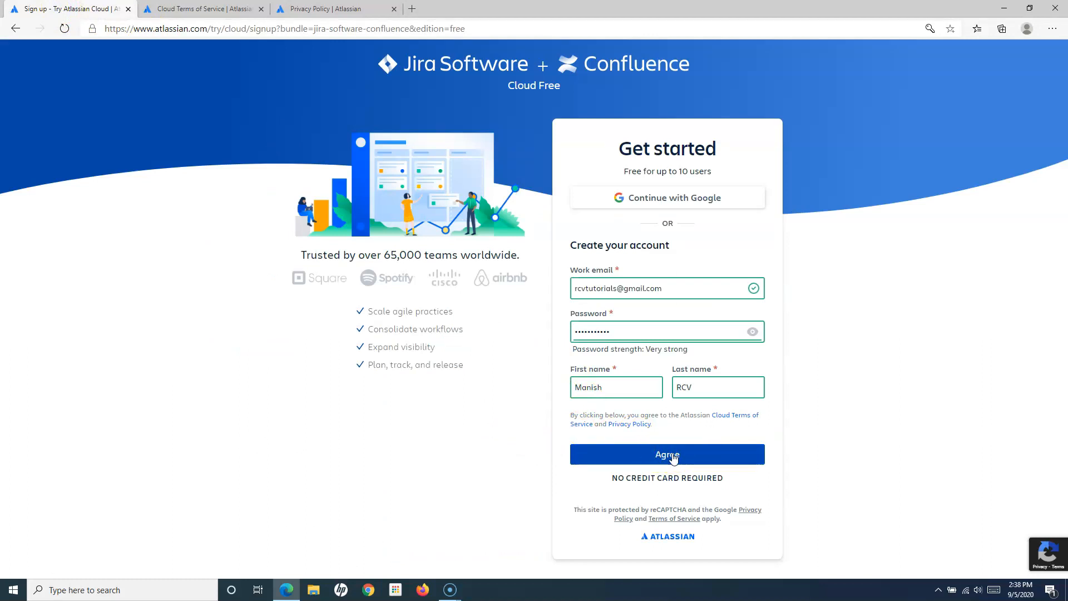
click(671, 452)
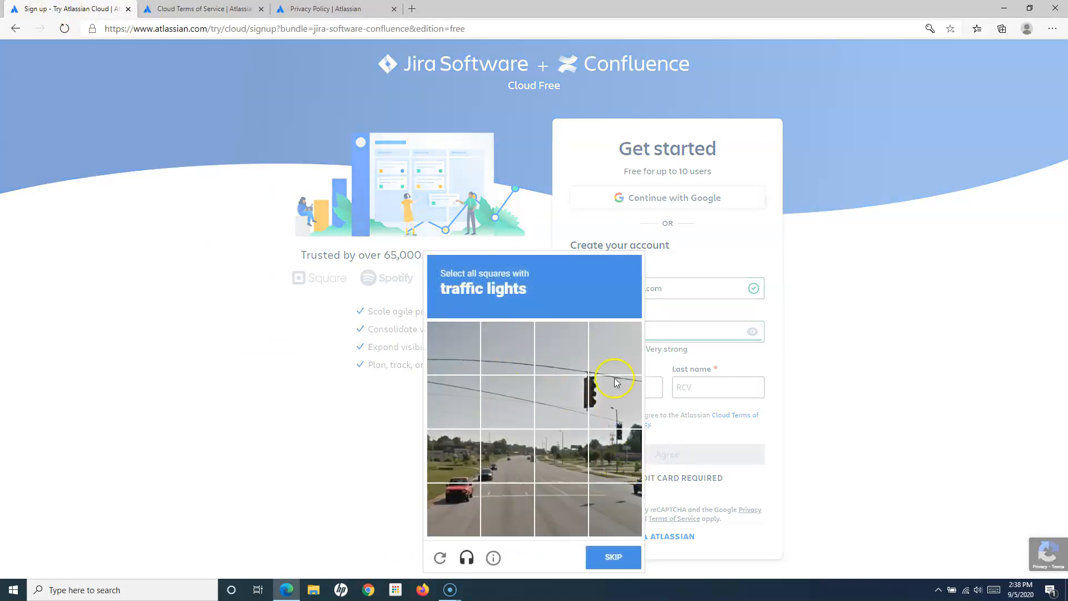
- Select the three traffic-light squares, verify the reCAPTCHA, and dismiss the save-password prompt
click(577, 398)
click(612, 399)
click(617, 448)
click(610, 553)
click(849, 142)
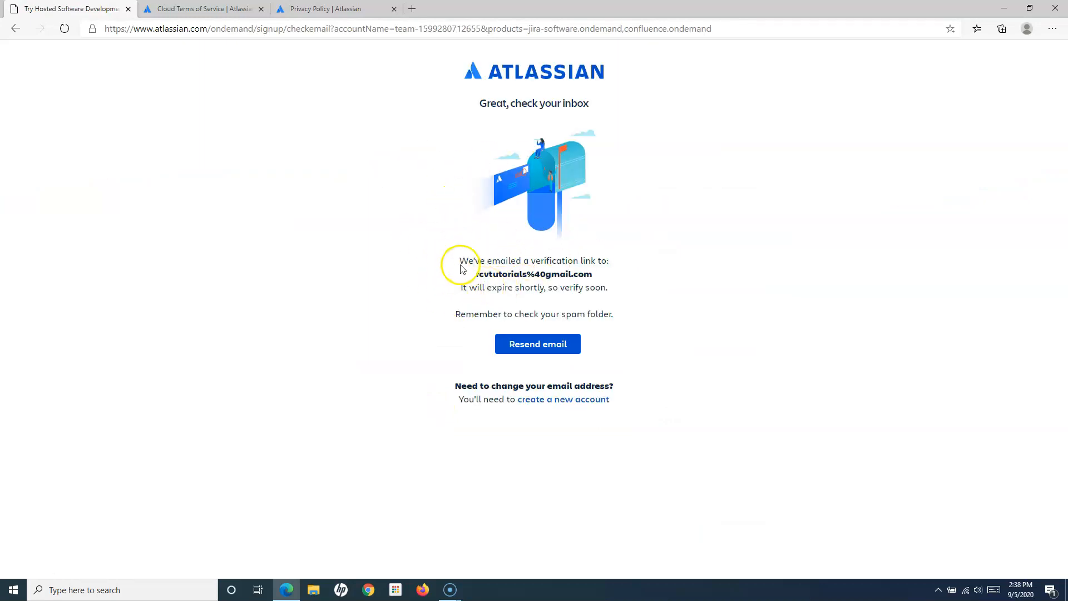
- Highlight the verification-email notice, then open a new blank browser tab
drag(464, 260, 601, 275)
click(472, 289)
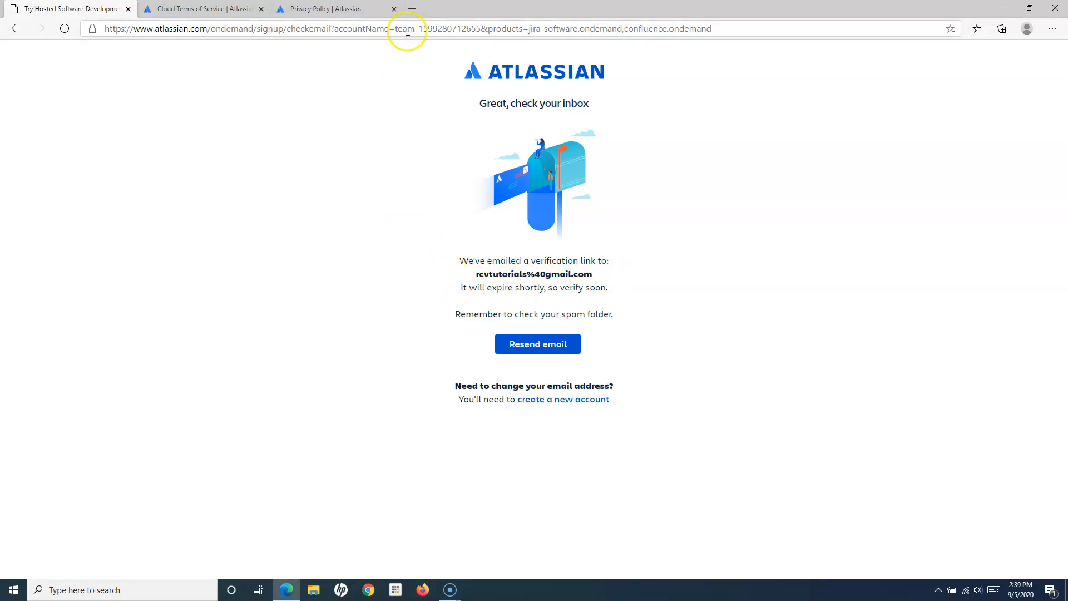
click(411, 9)
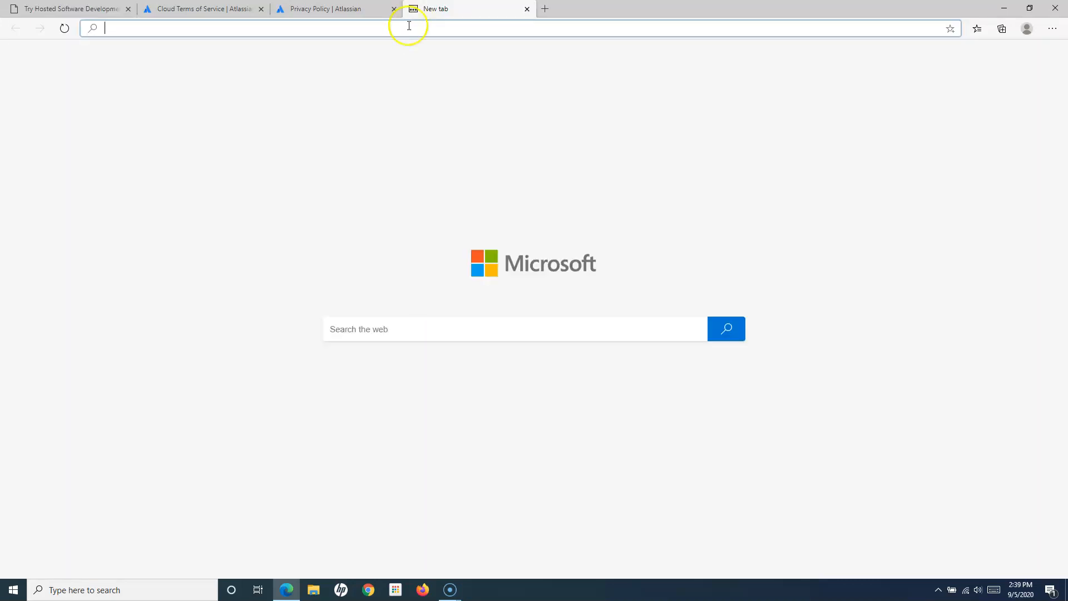
- Load gmail.com and enter the Gmail account's email address
text(gmail)
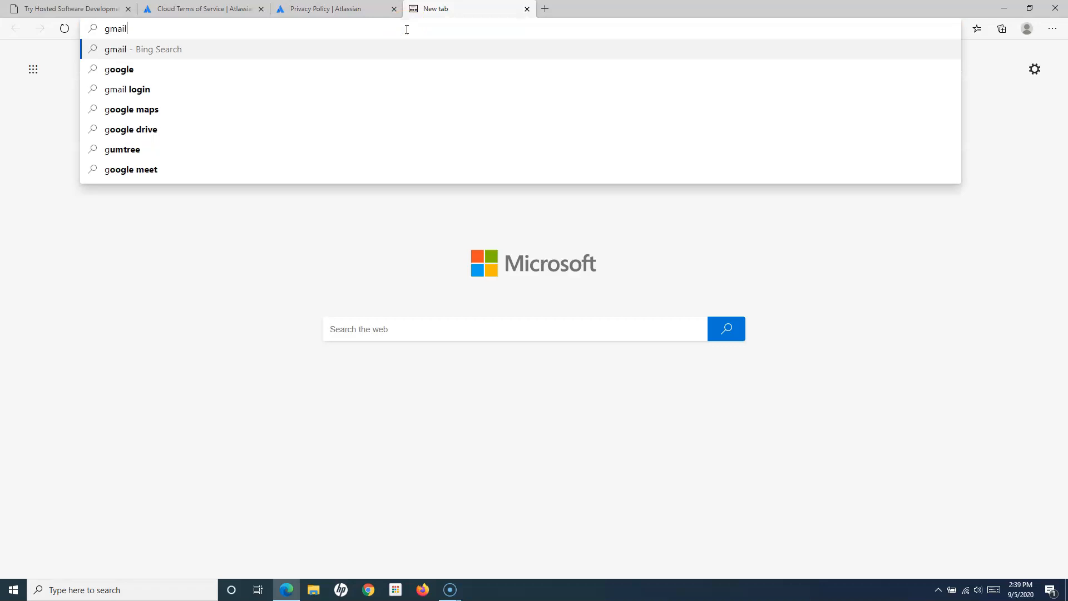
text(.com)
key(Return)
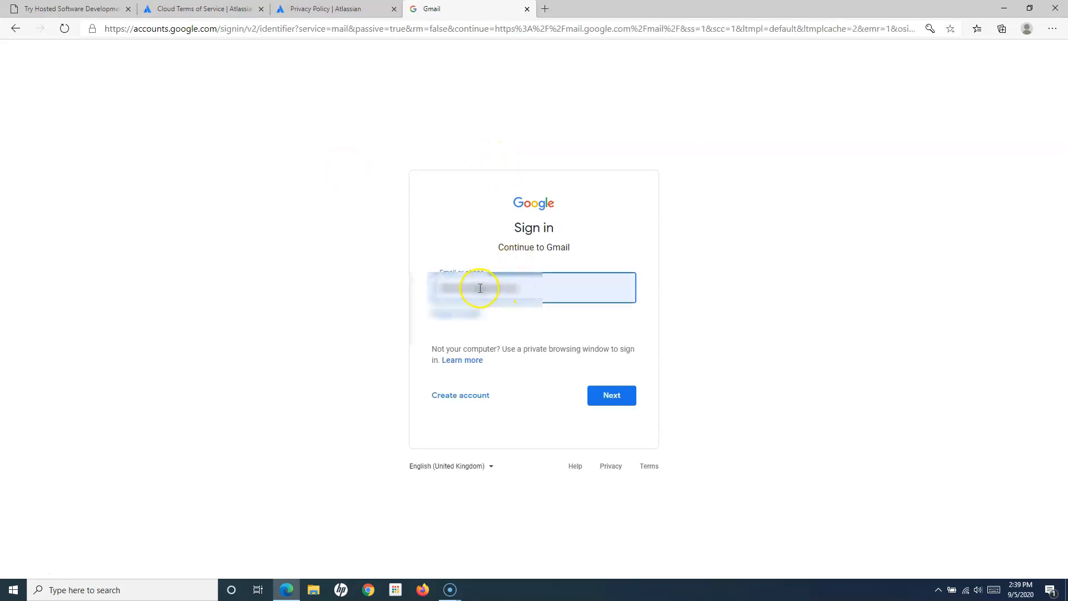
drag(479, 287, 430, 288)
click(479, 287)
key(BackSpace)
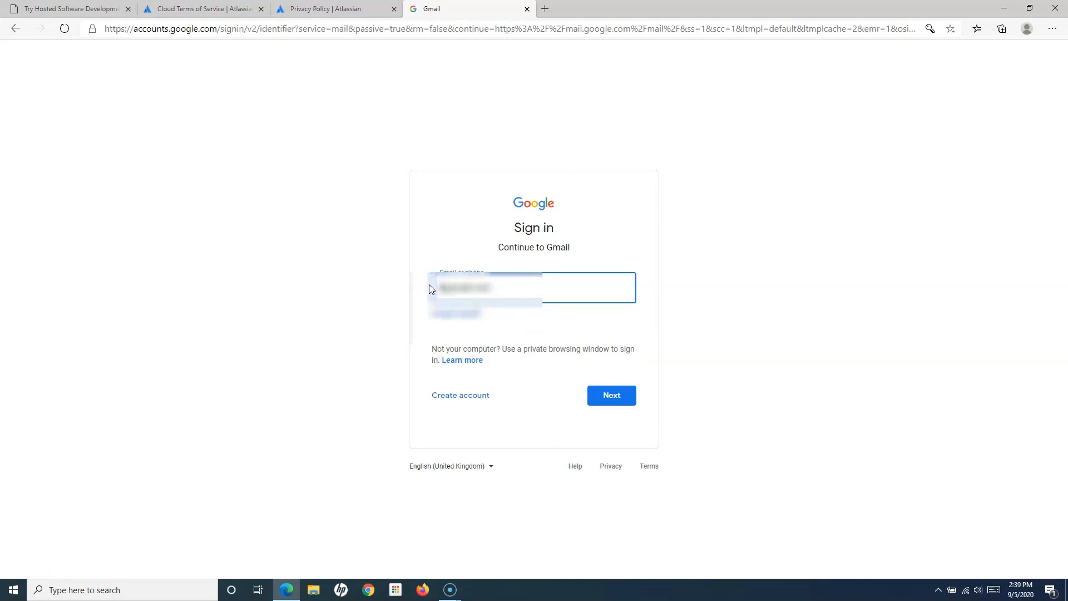
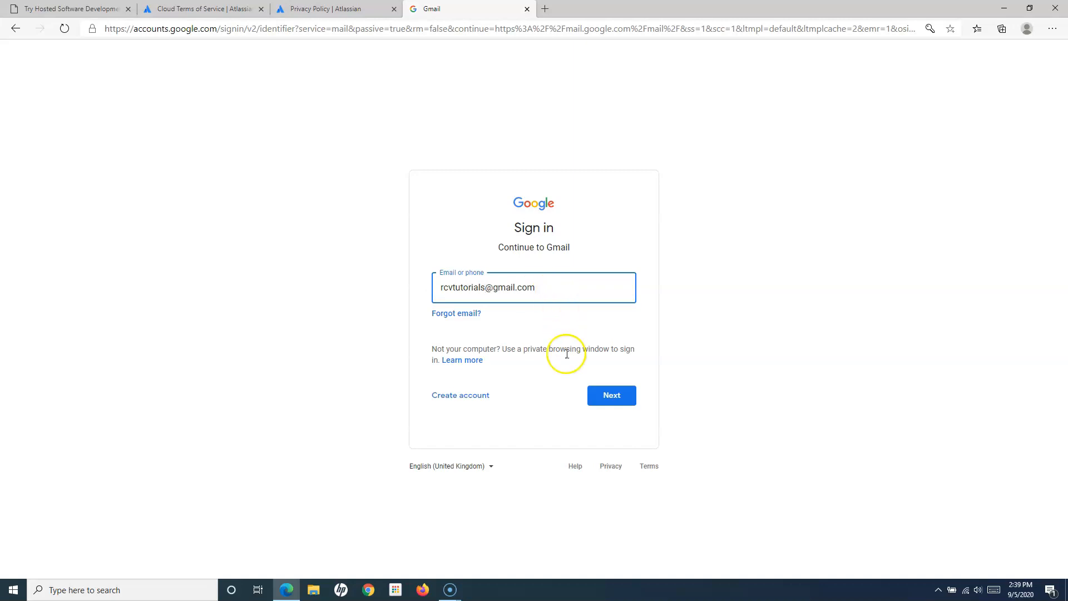
click(615, 405)
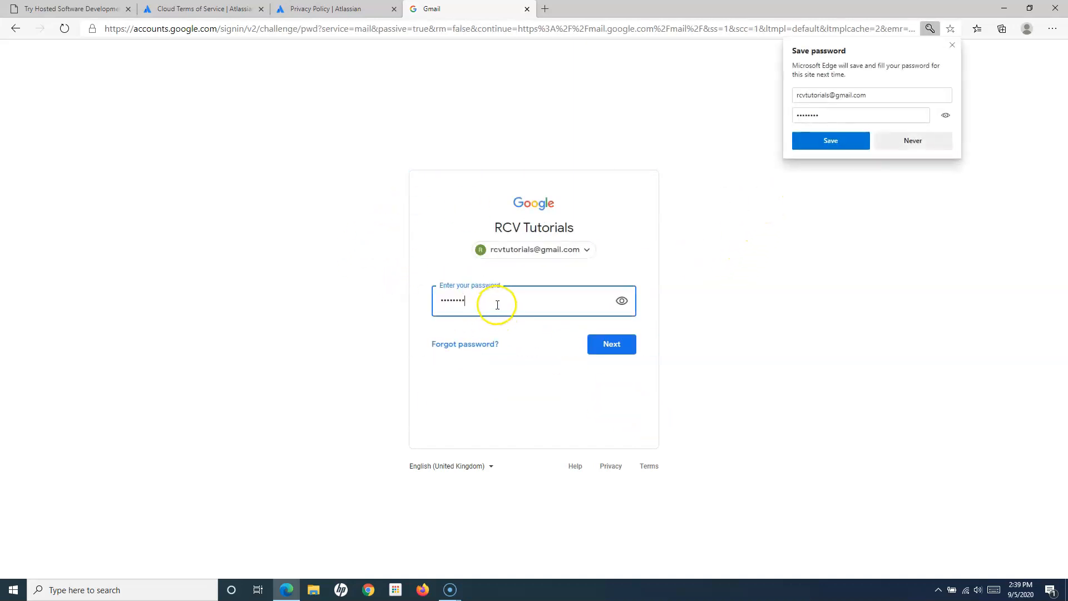
- Enter the Gmail account password and confirm the recovery options
drag(497, 305, 432, 304)
text(••)
text(•••••••••••)
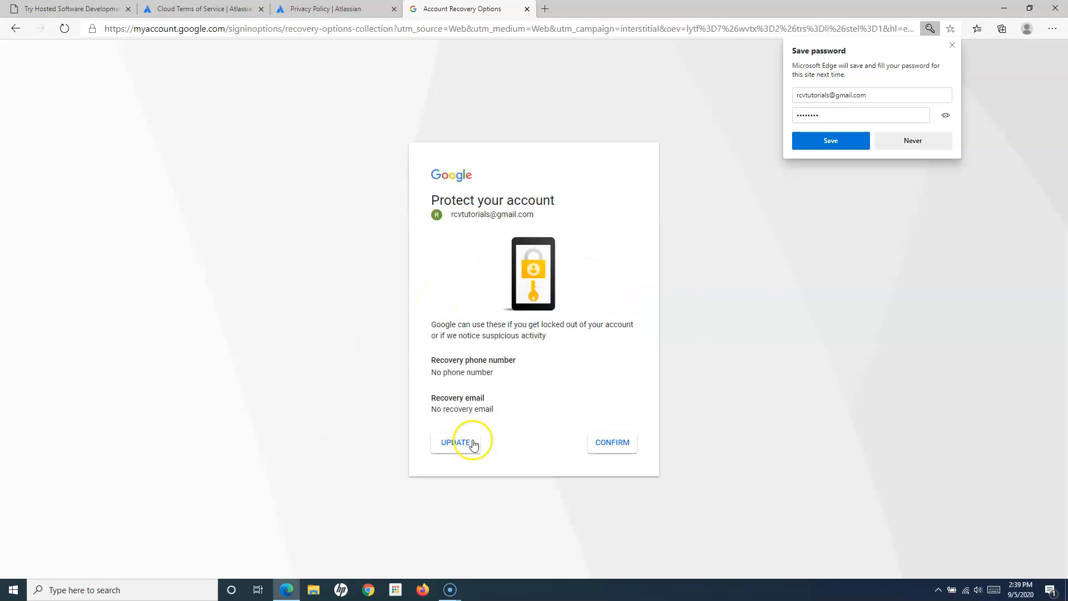
click(604, 444)
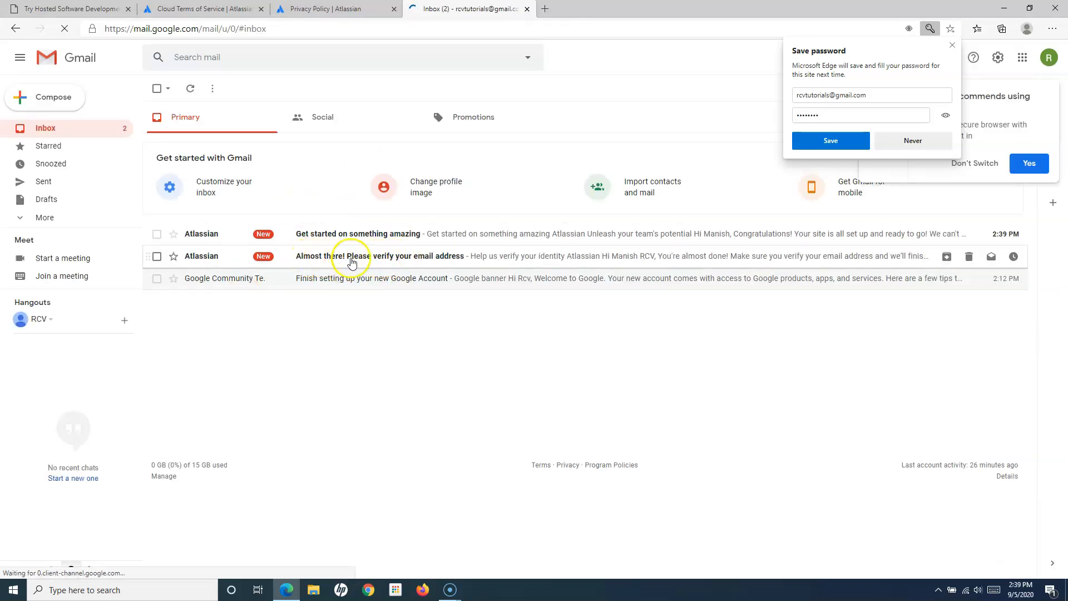
- Open Atlassian's 'Almost there!' email and confirm the address with 'Yes, verify me!'
click(426, 262)
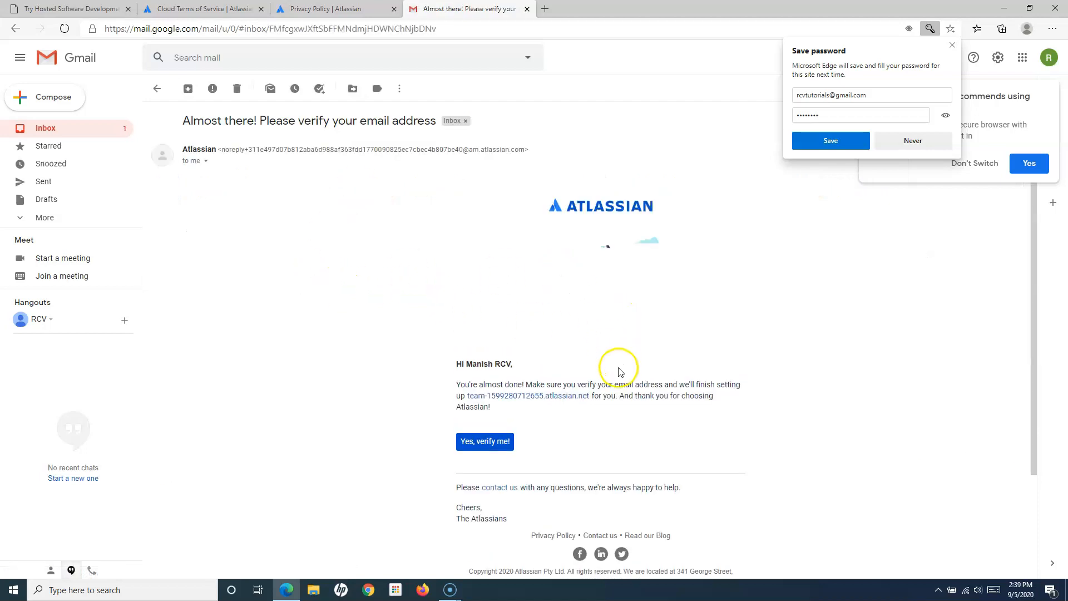
click(501, 440)
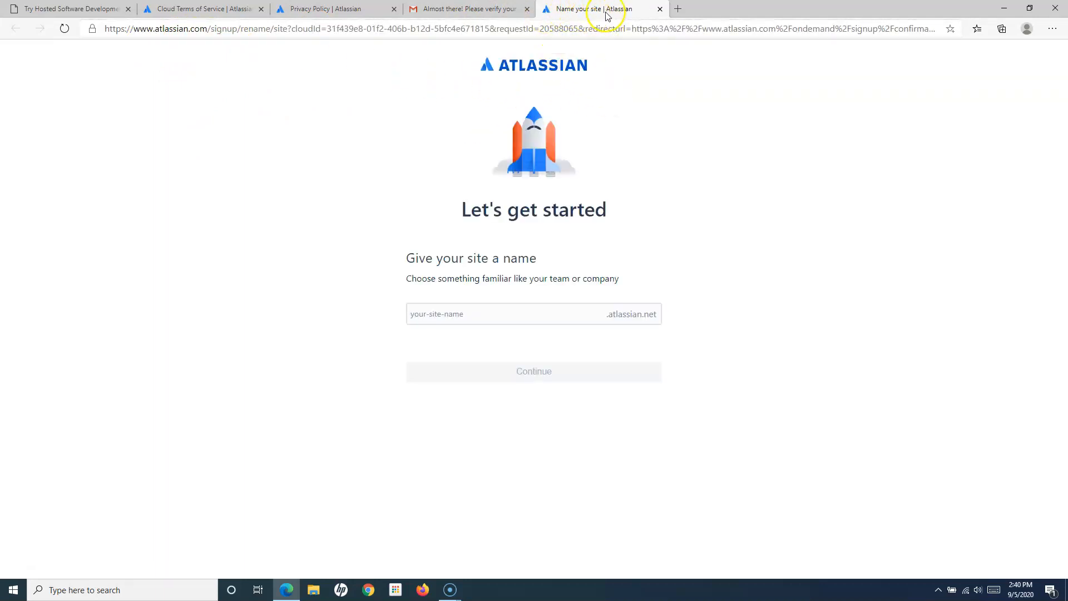
- Try the site name rcvacademy and find that it is already taken
click(416, 315)
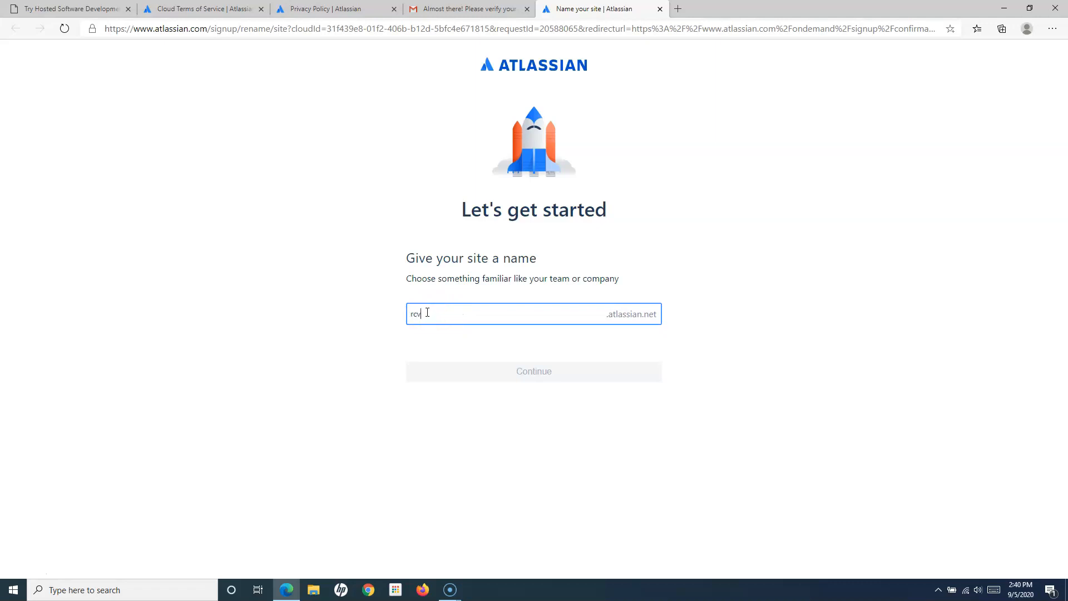
text(my)
click(825, 260)
click(516, 314)
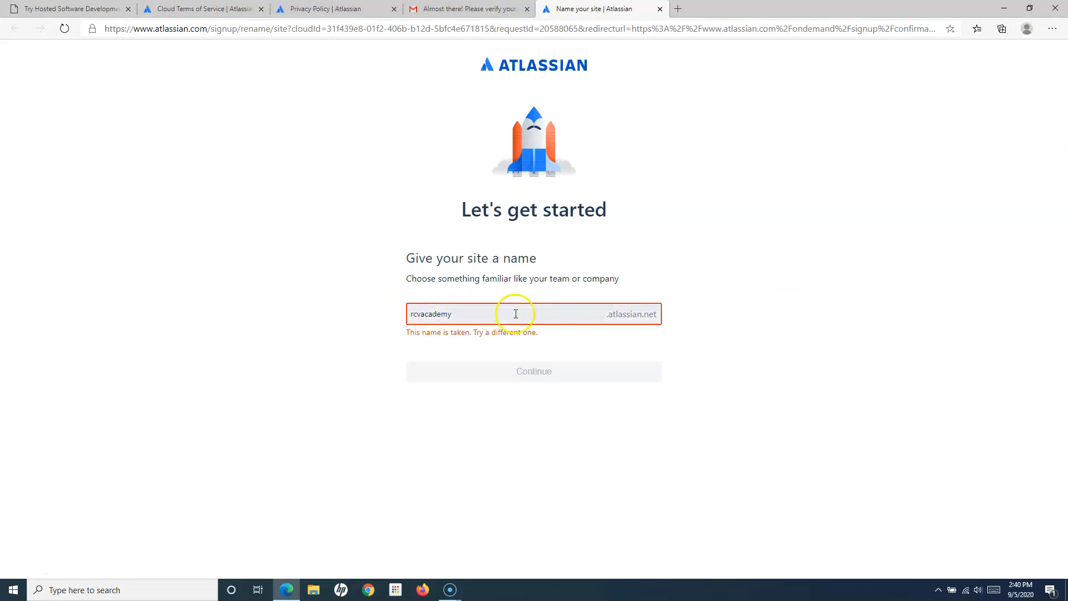
click(473, 312)
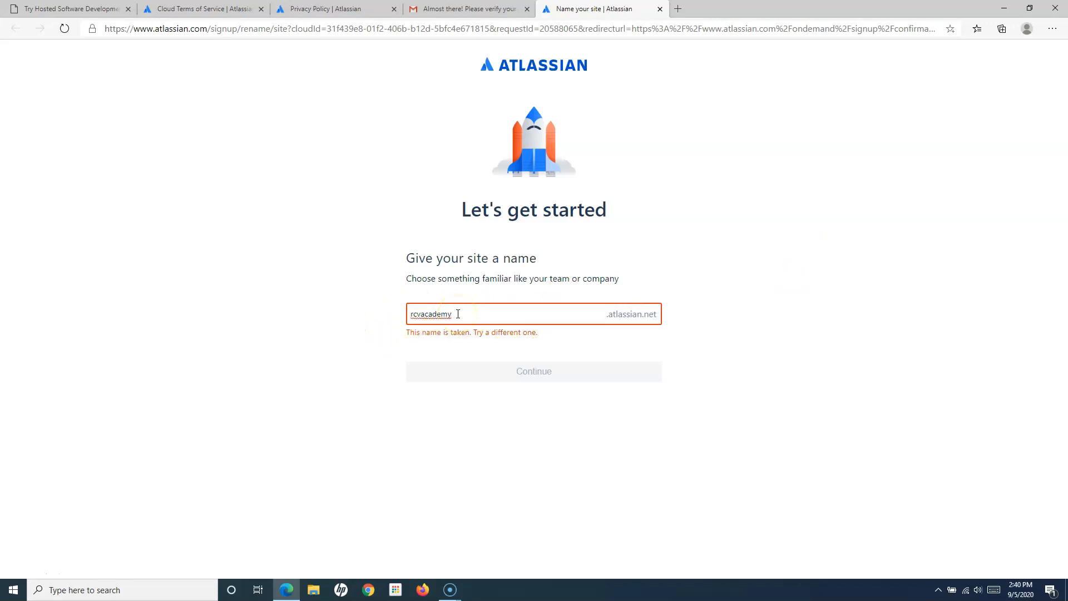
- Change the site name to rcvacademytutorials, confirm it is available, and continue
text(1)
click(728, 294)
click(469, 311)
text(2)
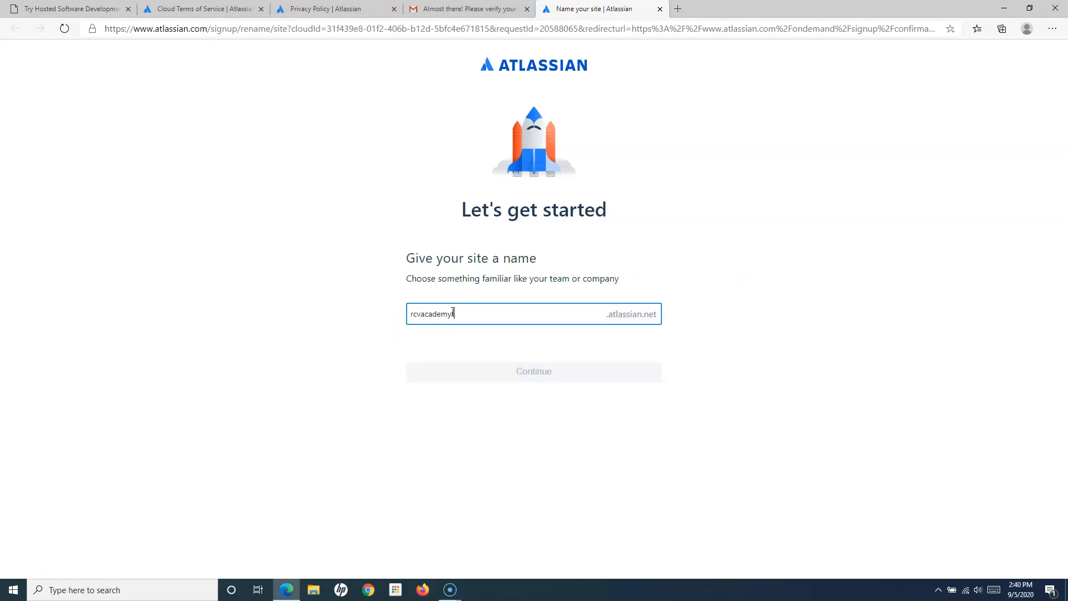
click(723, 285)
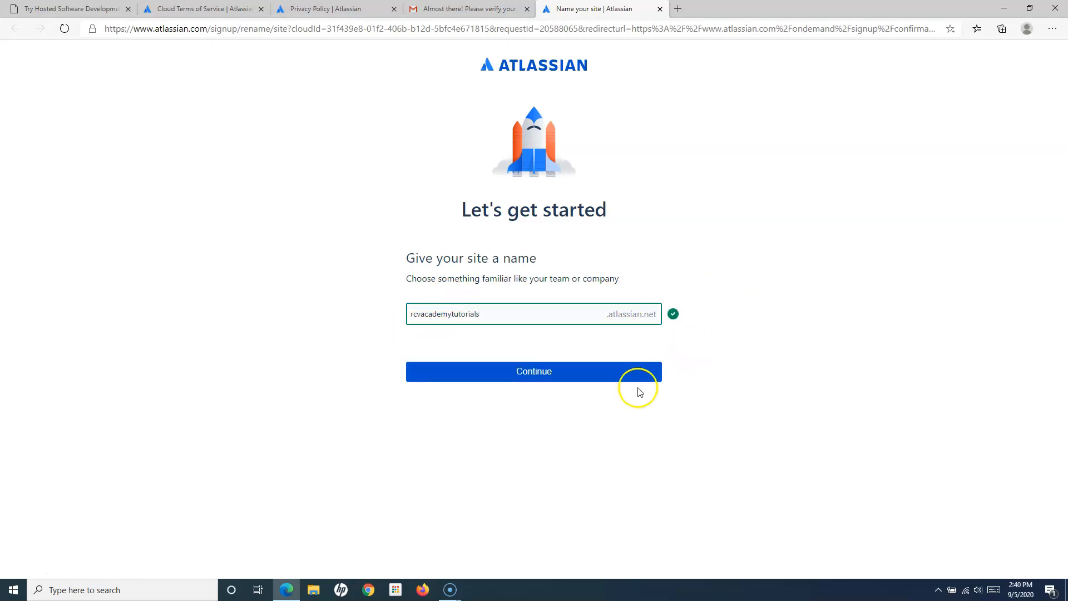
click(548, 377)
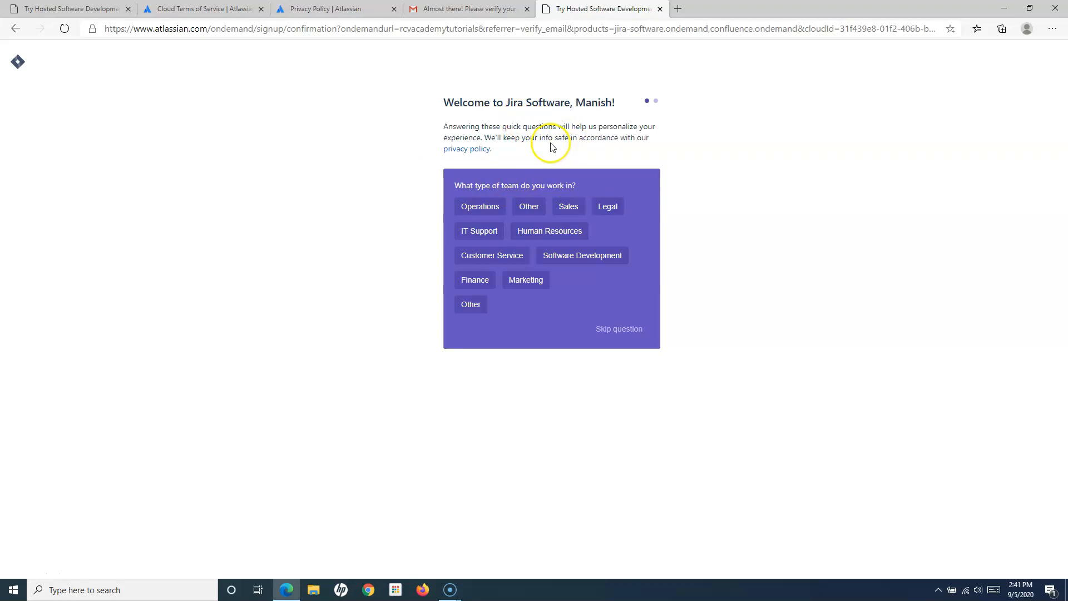
- Pick Software Development as the team type and QA Manager as the role
click(588, 260)
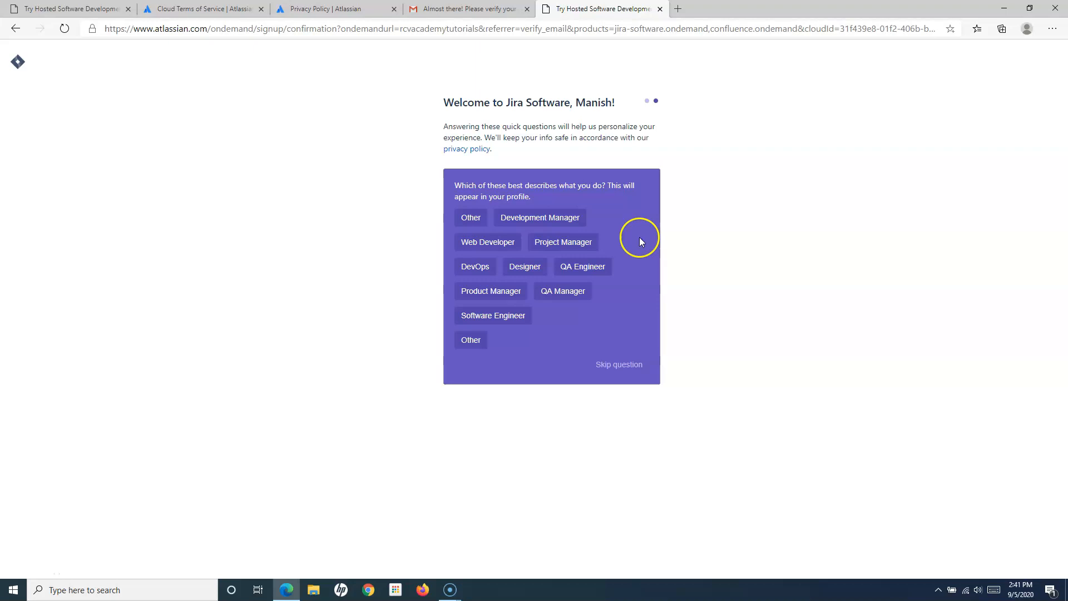
click(576, 293)
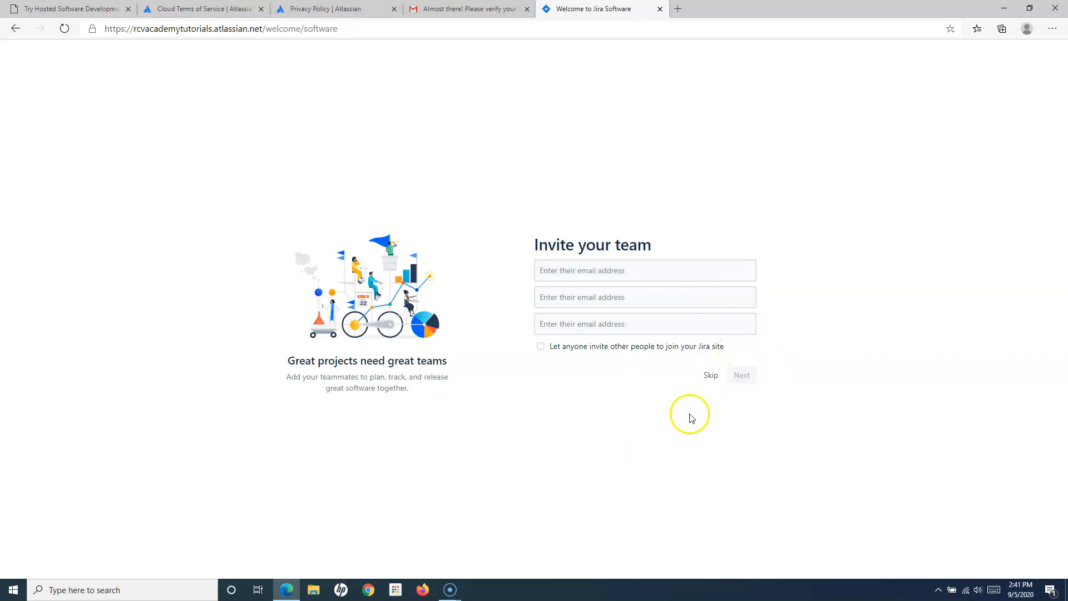
- Skip the teammate invitations and the 'Help us set up your Jira' questions
click(708, 376)
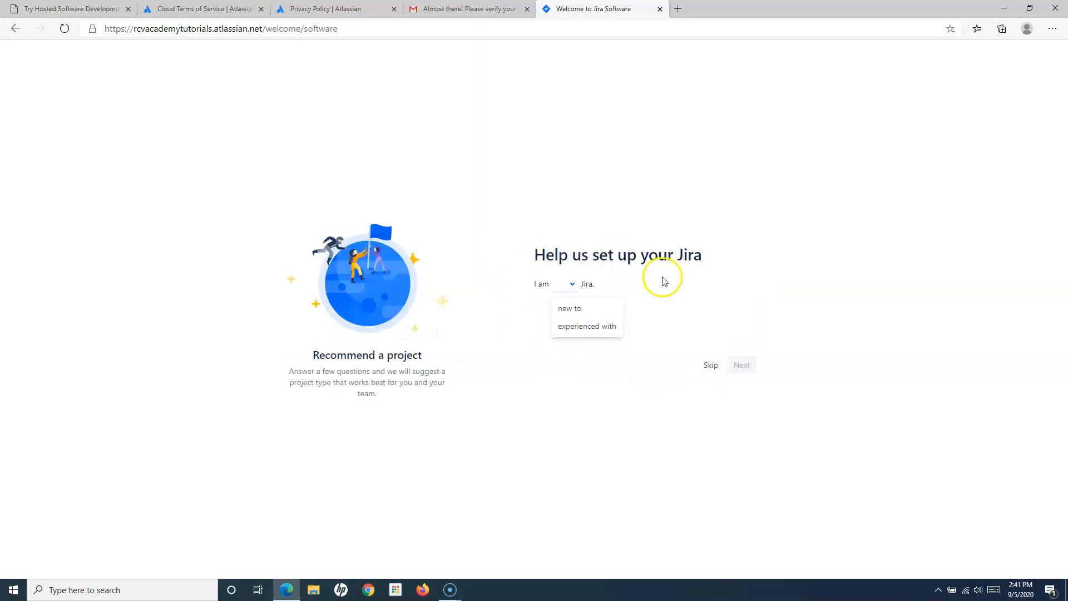
click(710, 365)
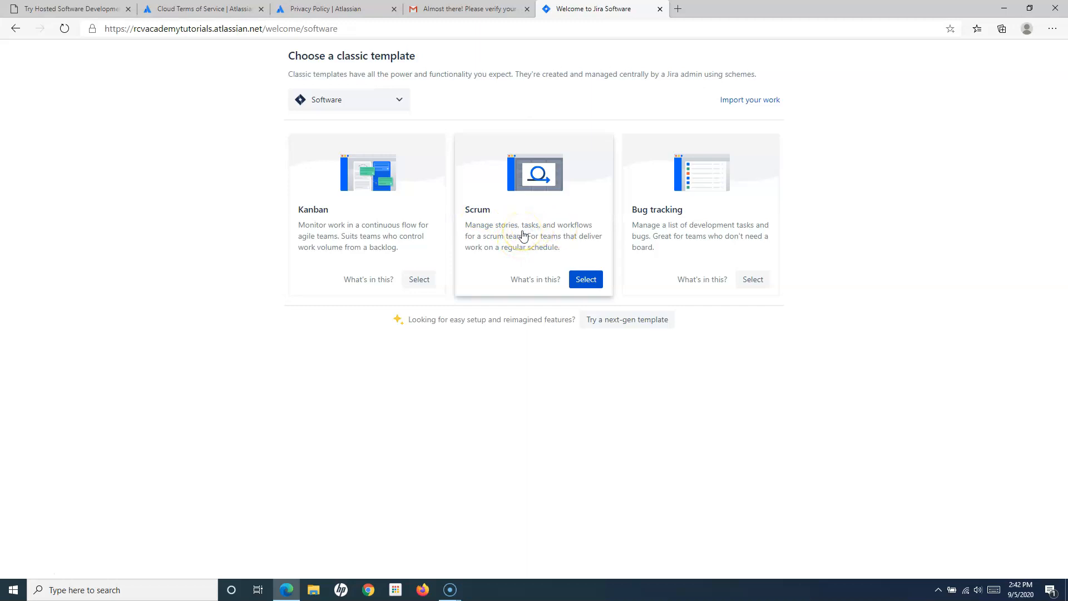
- Select the Scrum classic template for the new project
click(523, 235)
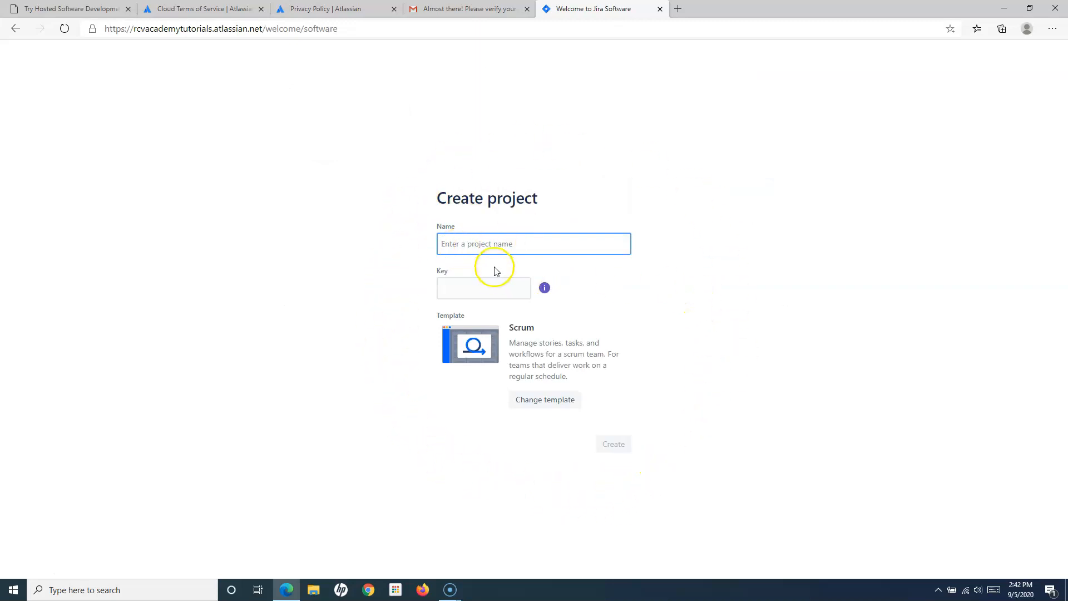
- Enter 'RCV Tutorials' as the project name
click(472, 243)
text(RCV )
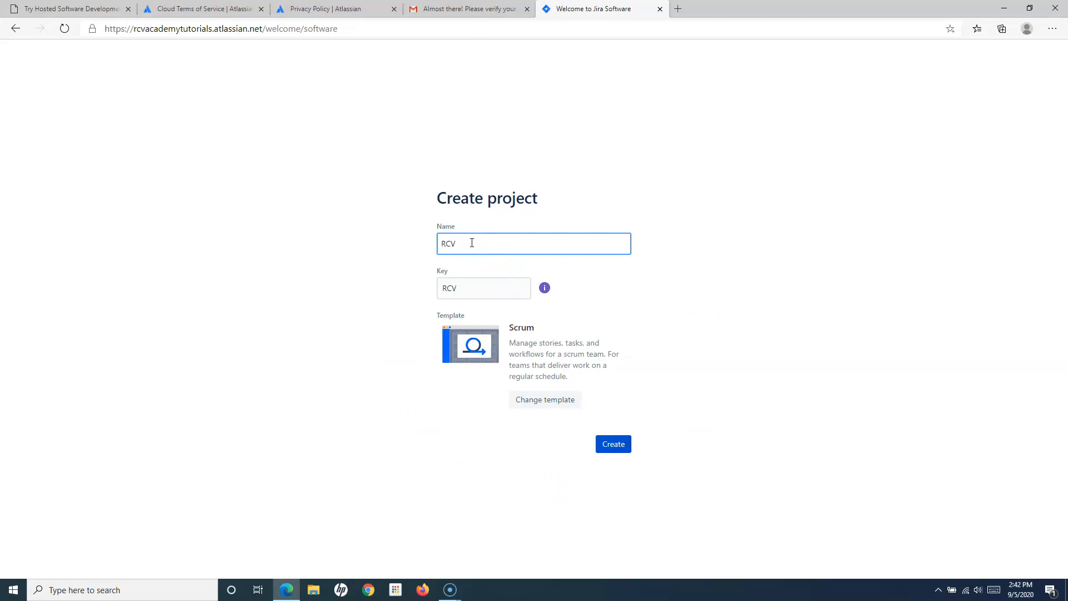
text(Tutorials)
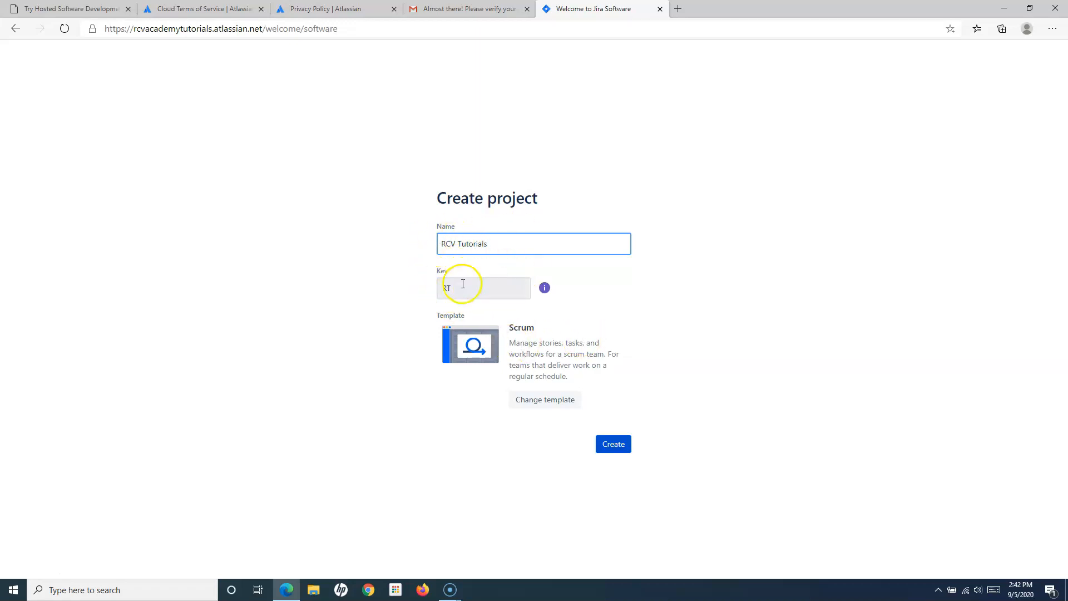
click(445, 244)
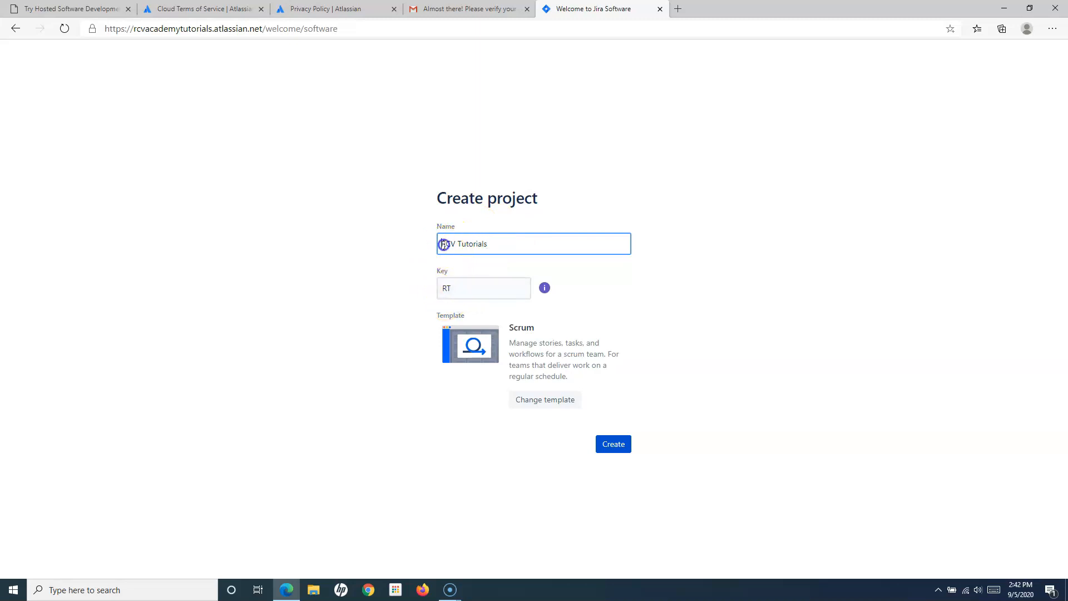
drag(445, 244, 443, 245)
click(446, 245)
click(456, 244)
click(459, 244)
- Set the project key to RT and create the project
click(461, 287)
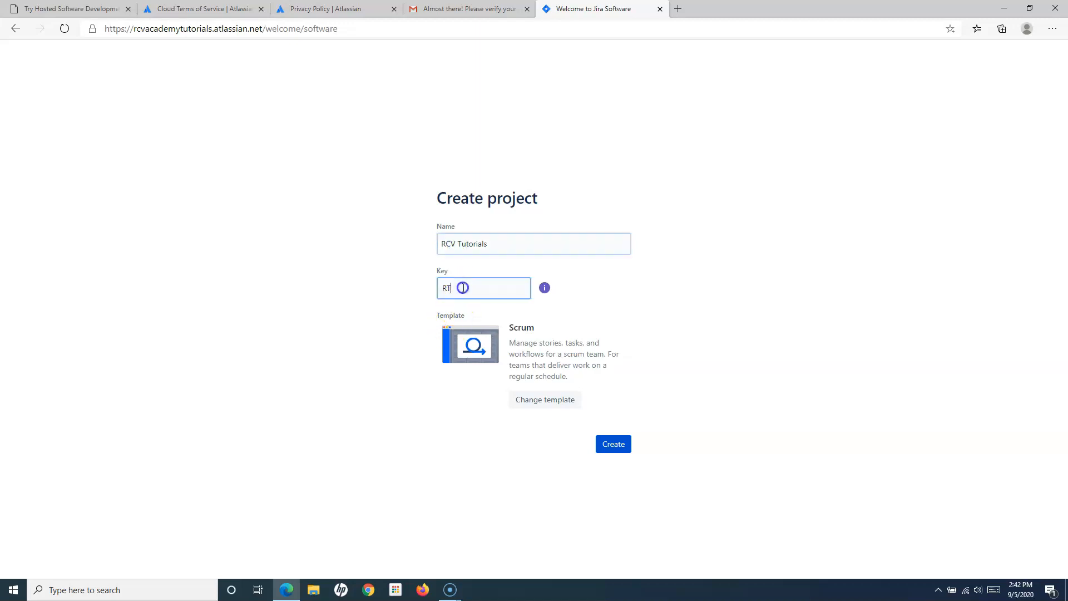
text(T)
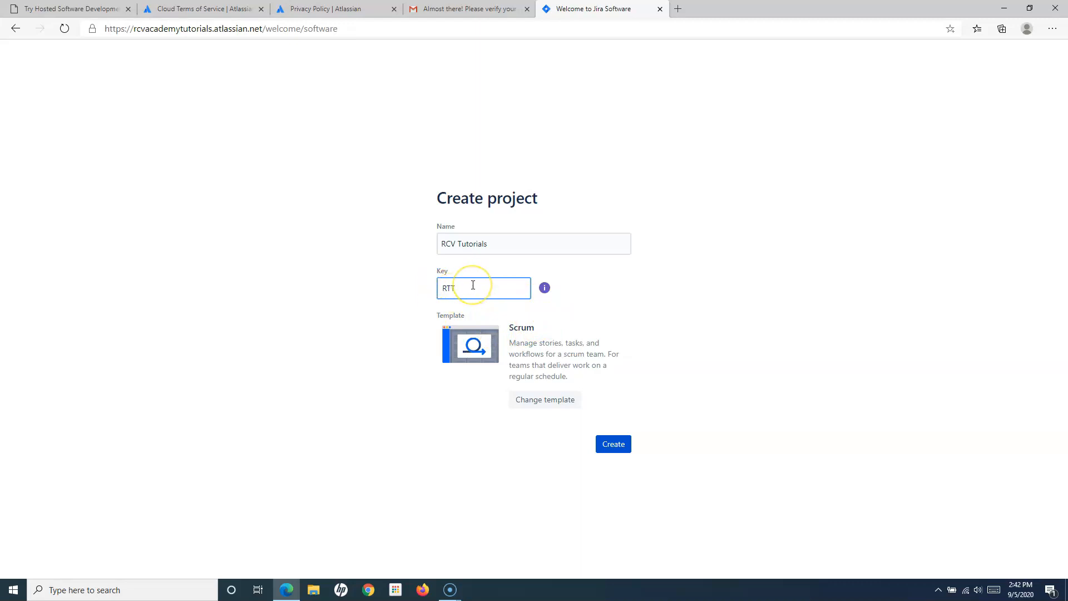
click(662, 280)
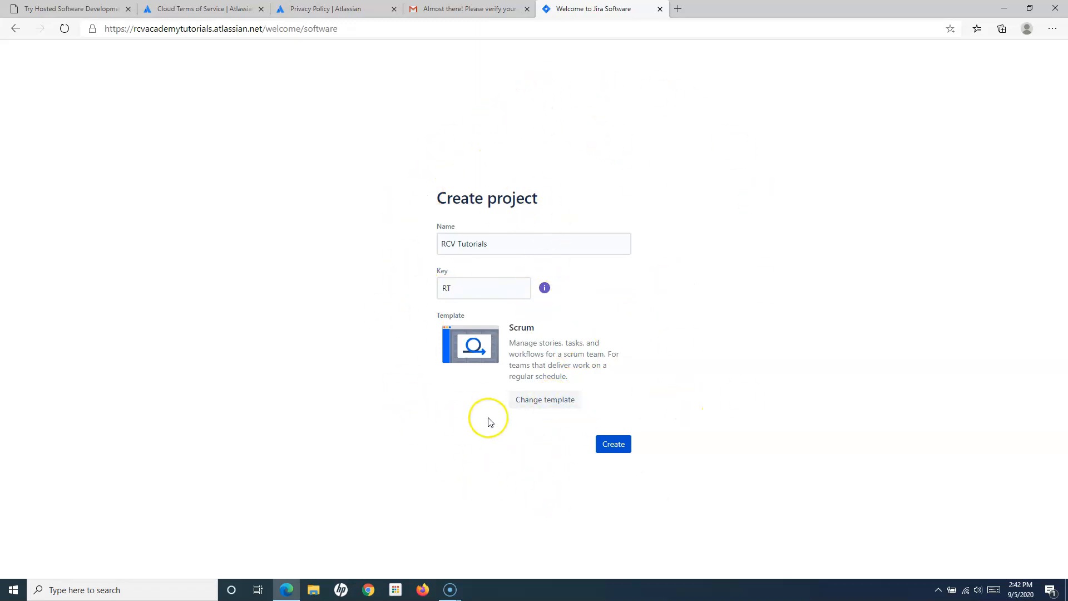
click(621, 453)
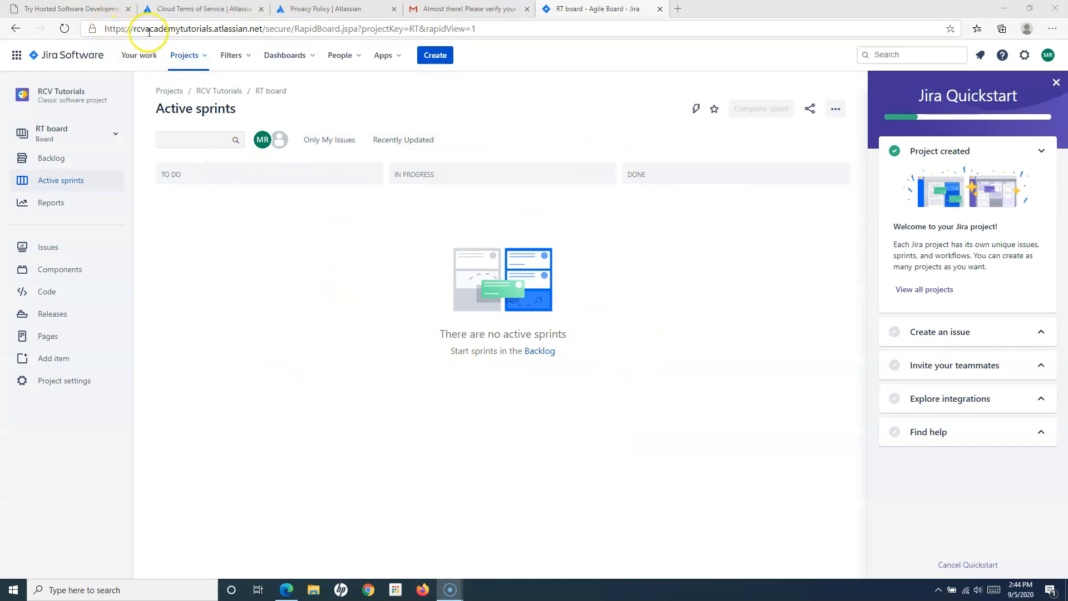
mouse_move(132, 29)
mouse_down()
mouse_move(262, 29)
mouse_move(134, 30)
mouse_up()
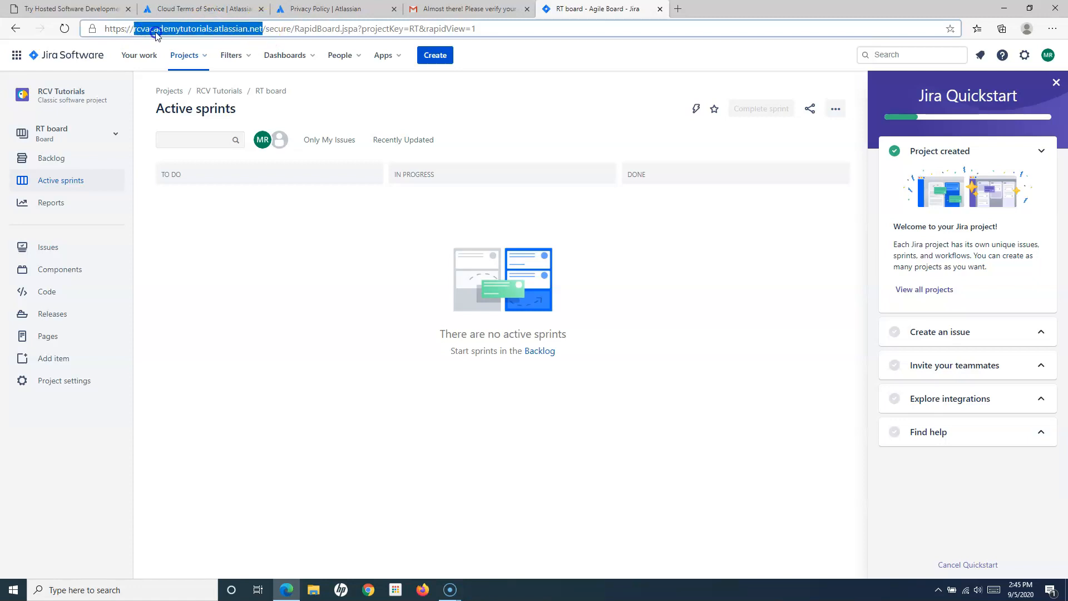
click(199, 31)
drag(213, 29, 134, 31)
click(173, 29)
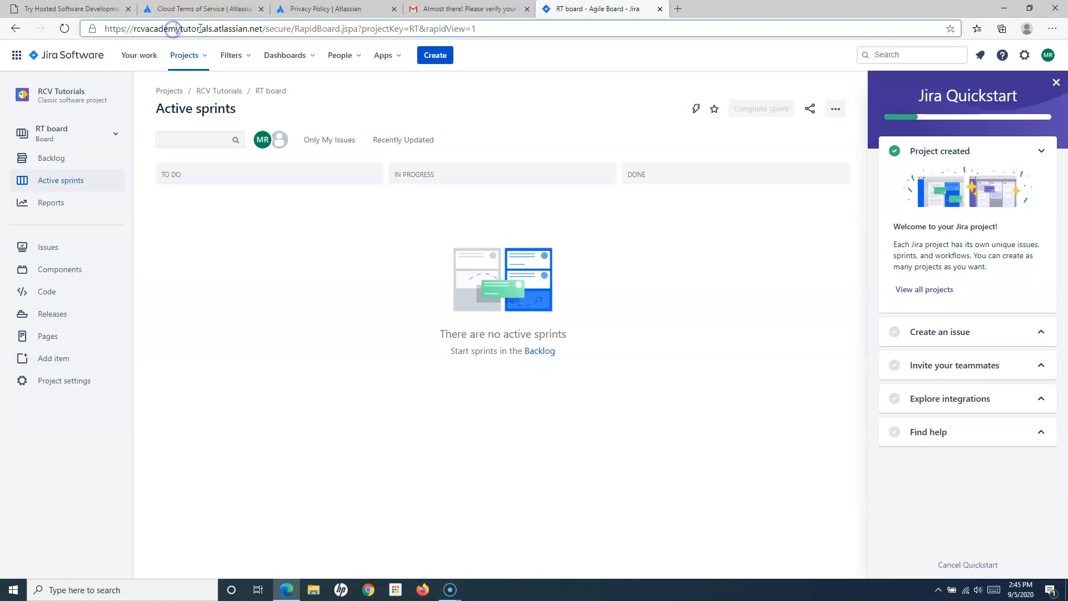
drag(215, 29, 266, 29)
click(545, 106)
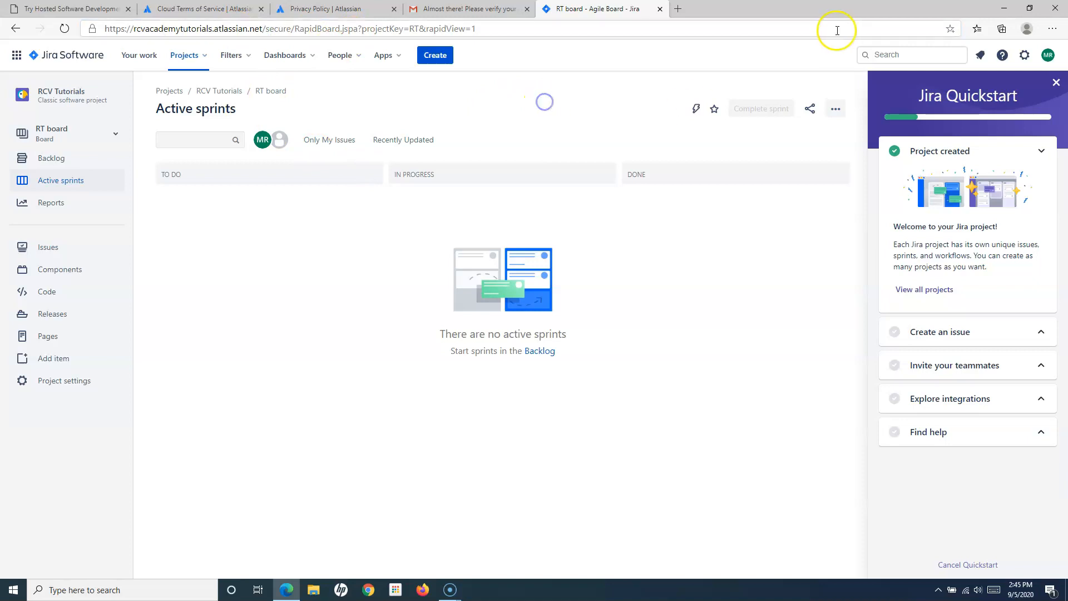